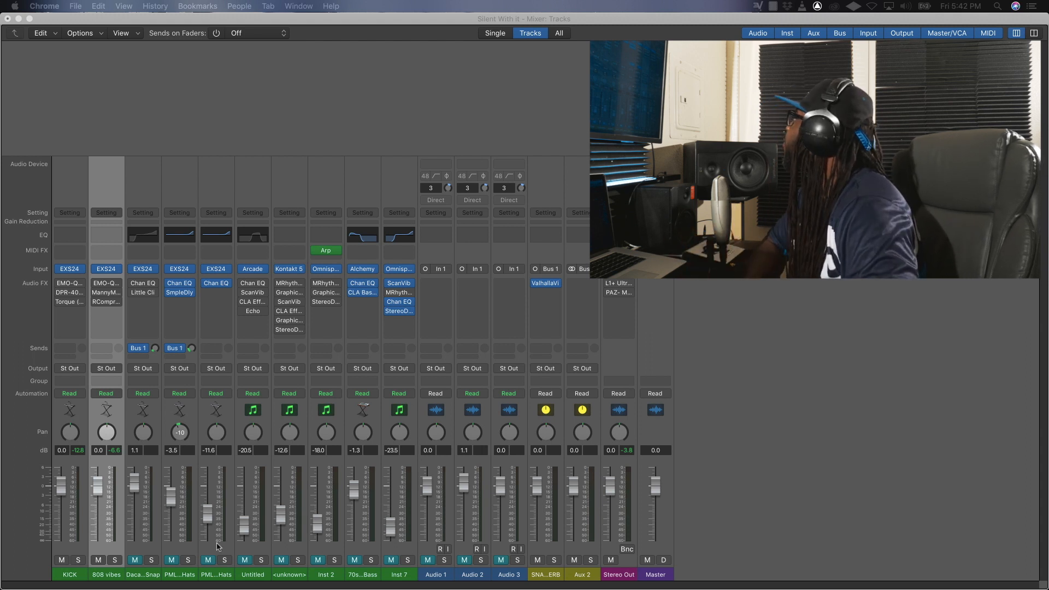
# Step: Mute the 808 vibes track and switch on the KICK's EMO-Q4 with band 1 as a high-pass filter at 24 Hz
pyautogui.moveTo(80, 285)
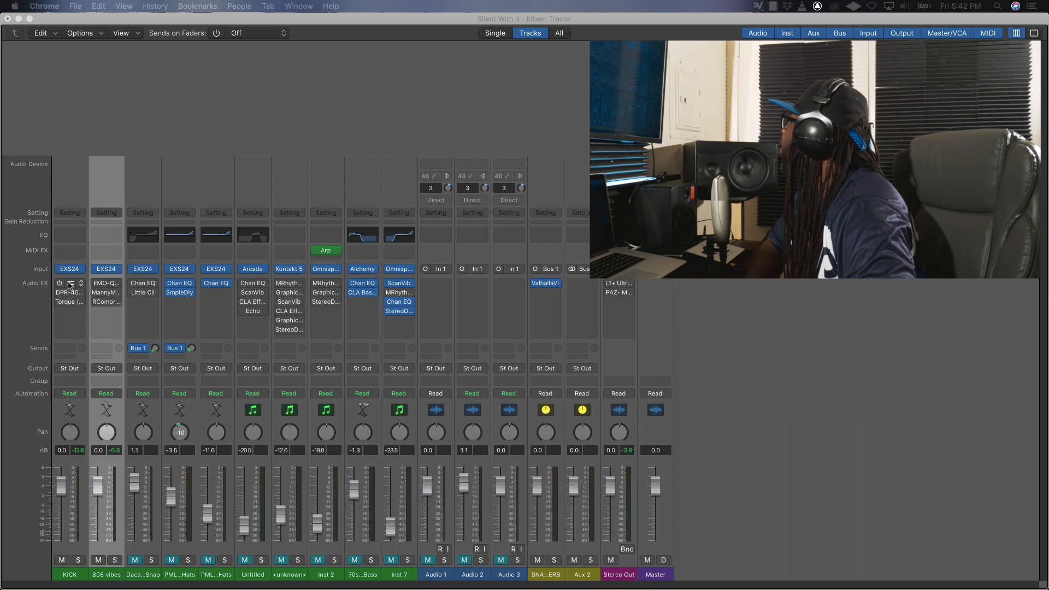
pyautogui.click(98, 561)
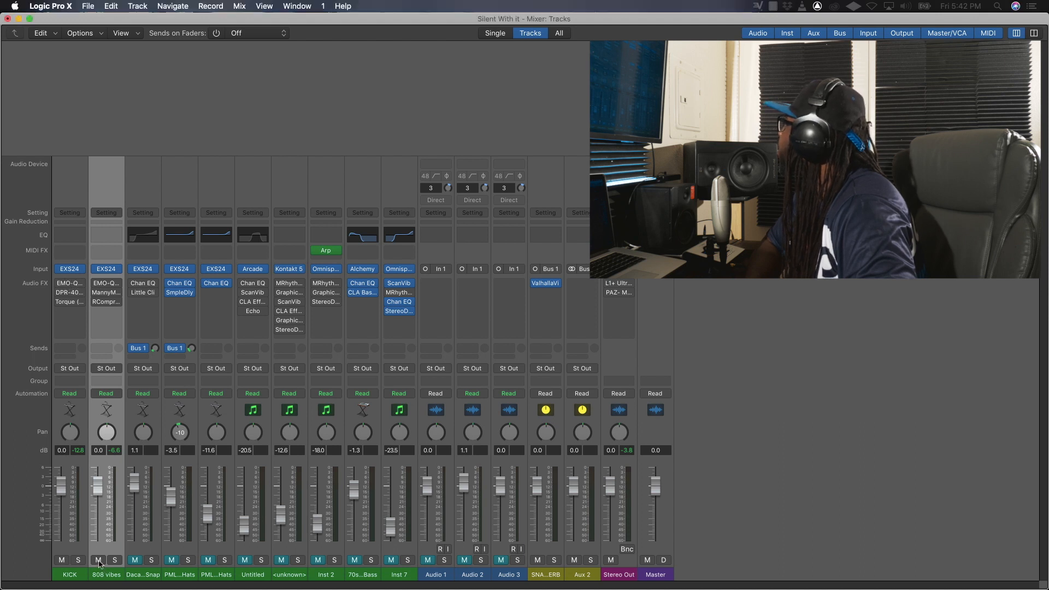
pyautogui.click(71, 287)
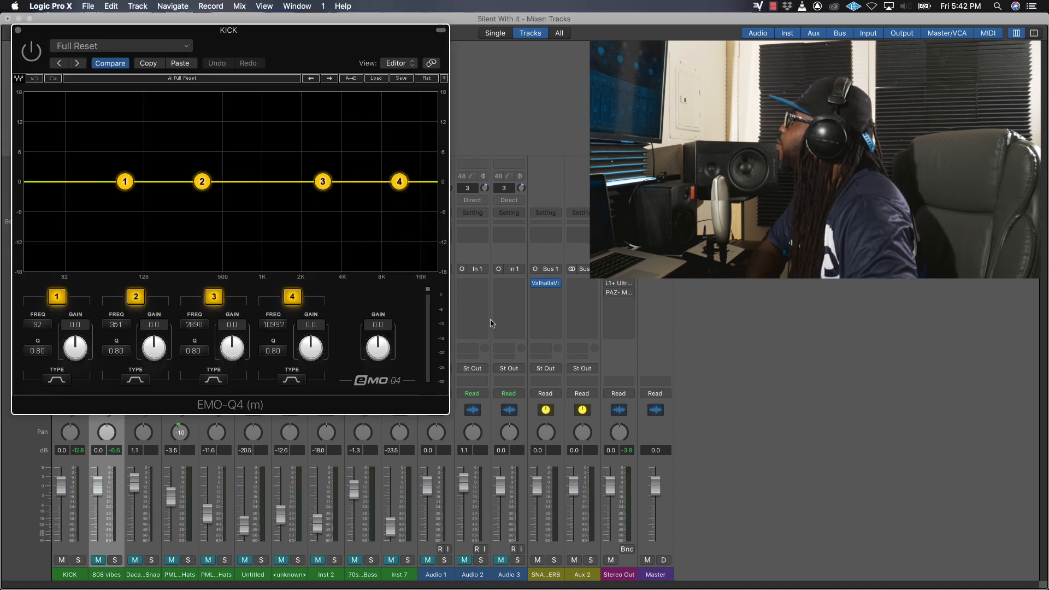
pyautogui.moveTo(281, 38); pyautogui.dragTo(476, 196)
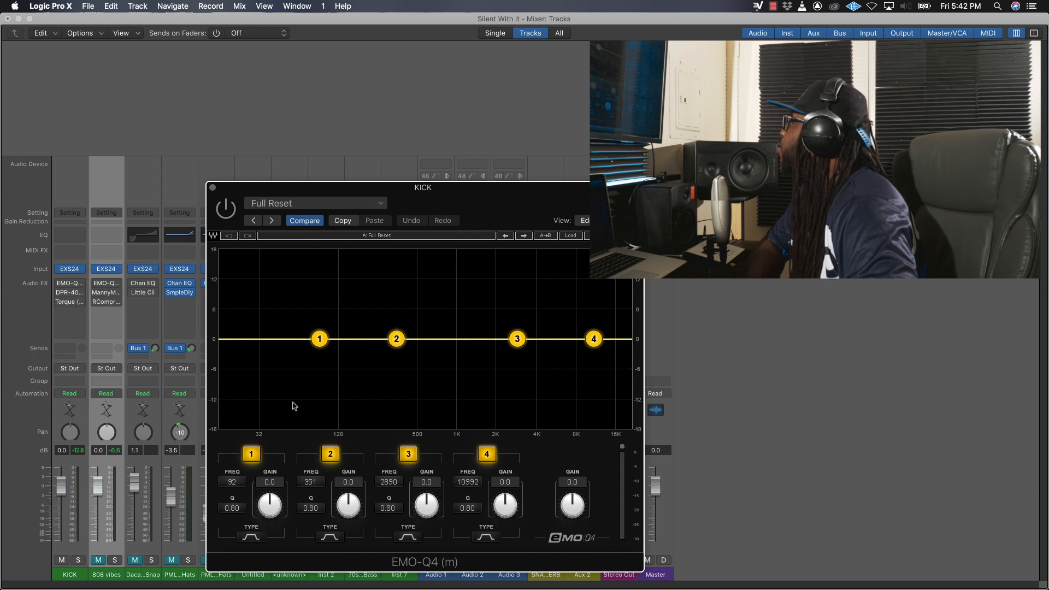
pyautogui.click(258, 539)
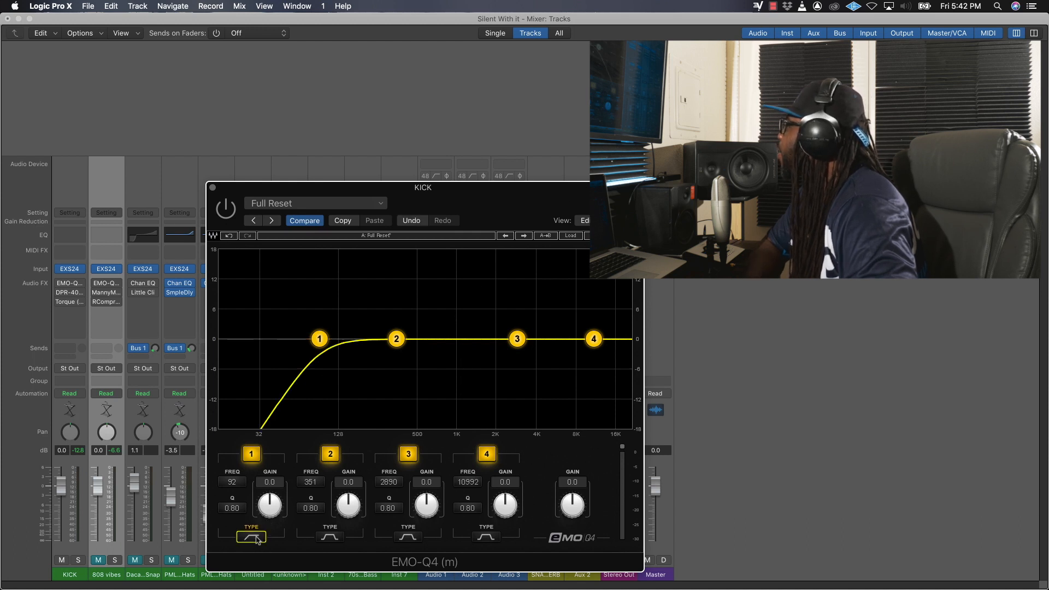
pyautogui.moveTo(320, 339); pyautogui.dragTo(244, 339)
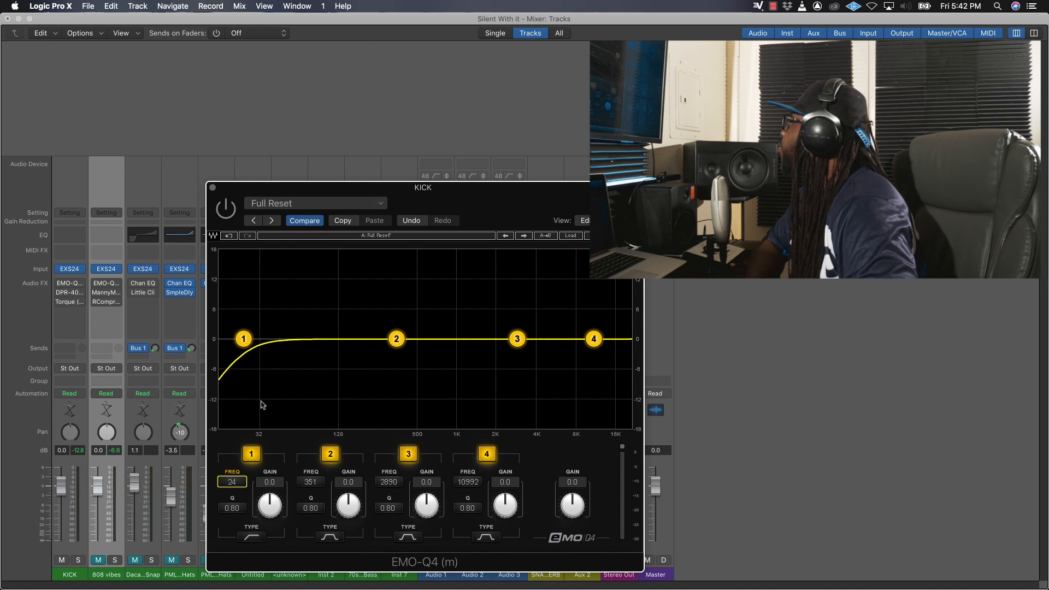
pyautogui.moveTo(432, 200); pyautogui.dragTo(463, 177)
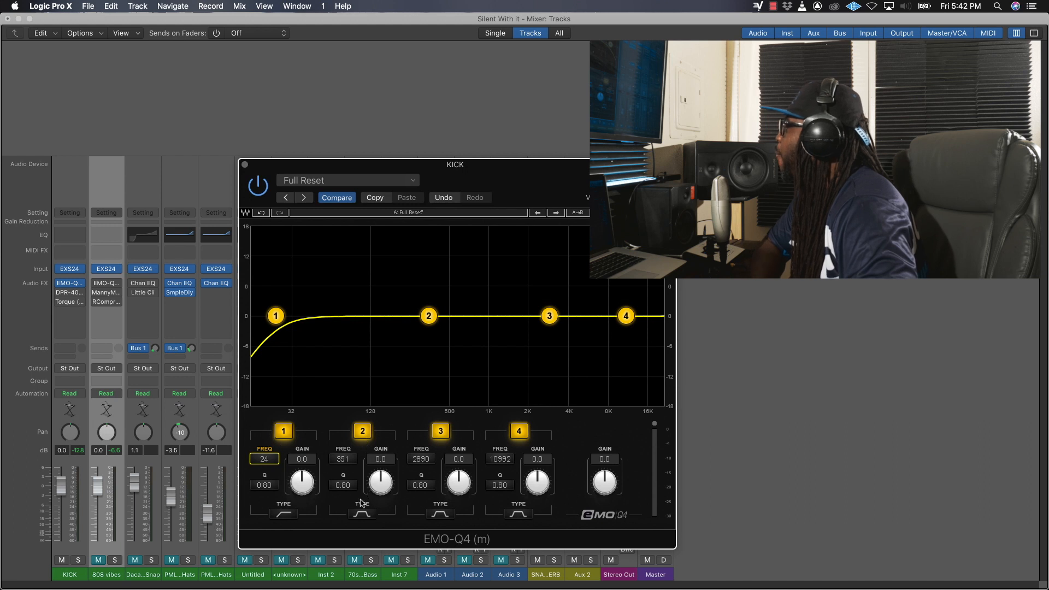
# Step: Cut band 2 of the KICK's EMO-Q4 by 2.5 dB at 65 Hz with a Q of 4.53, and close the equalizer
pyautogui.moveTo(351, 487); pyautogui.dragTo(351, 474)
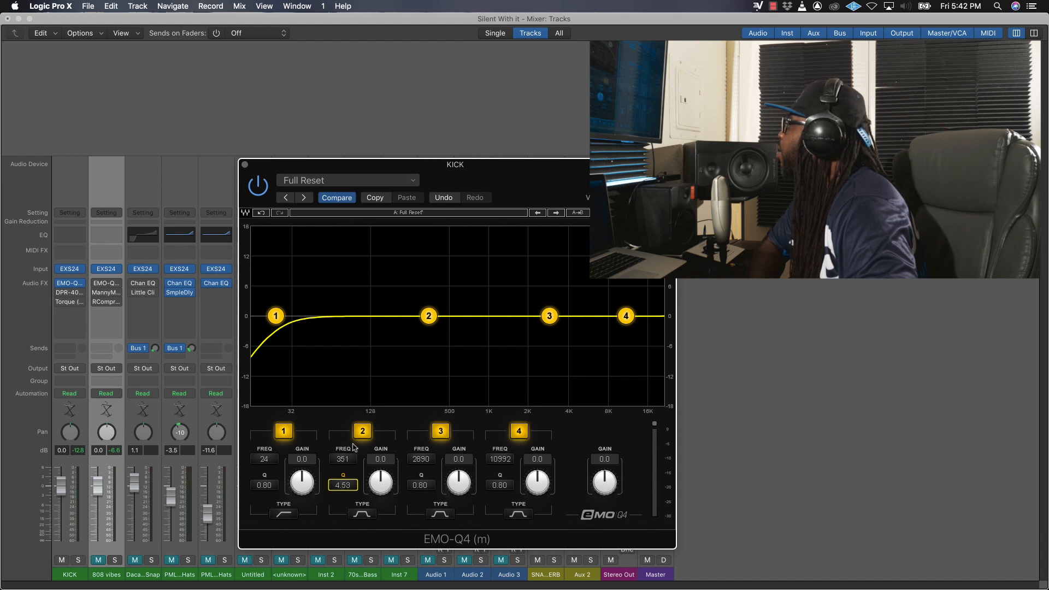
pyautogui.moveTo(343, 459); pyautogui.dragTo(381, 489)
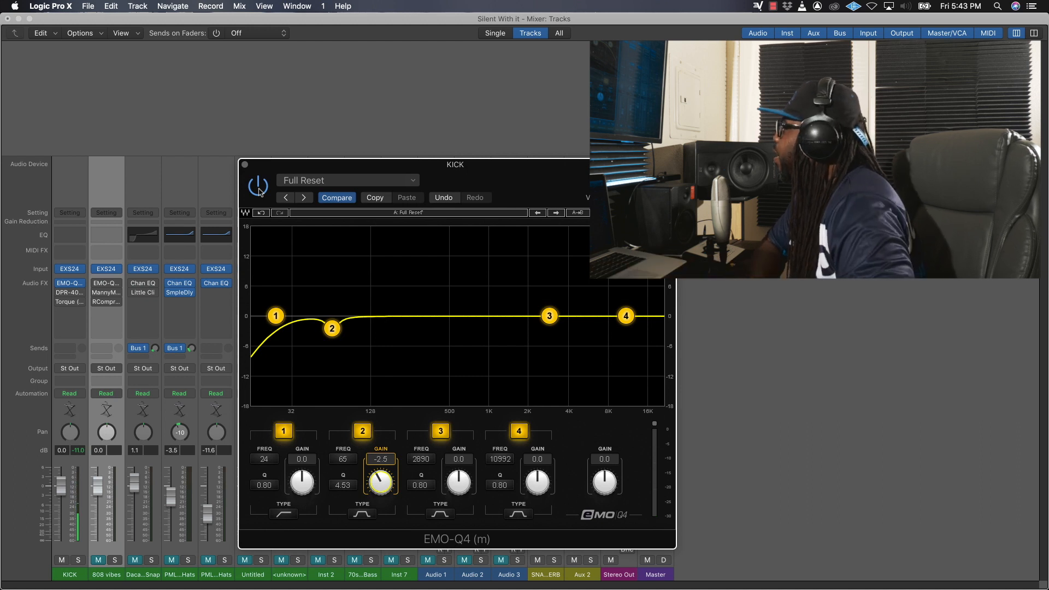
pyautogui.moveTo(480, 182); pyautogui.dragTo(564, 187)
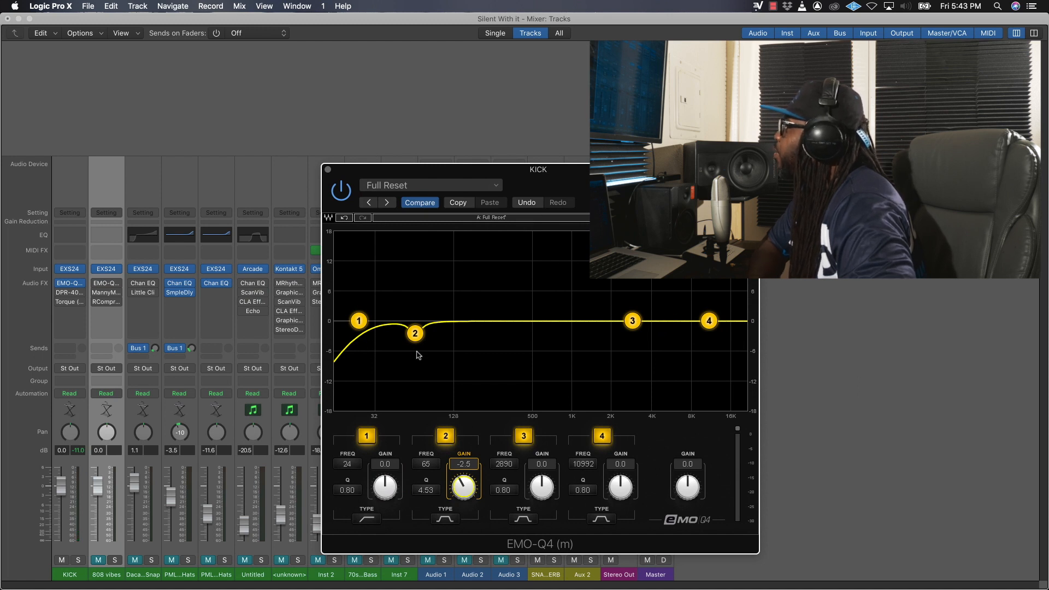
pyautogui.moveTo(590, 177); pyautogui.dragTo(585, 181)
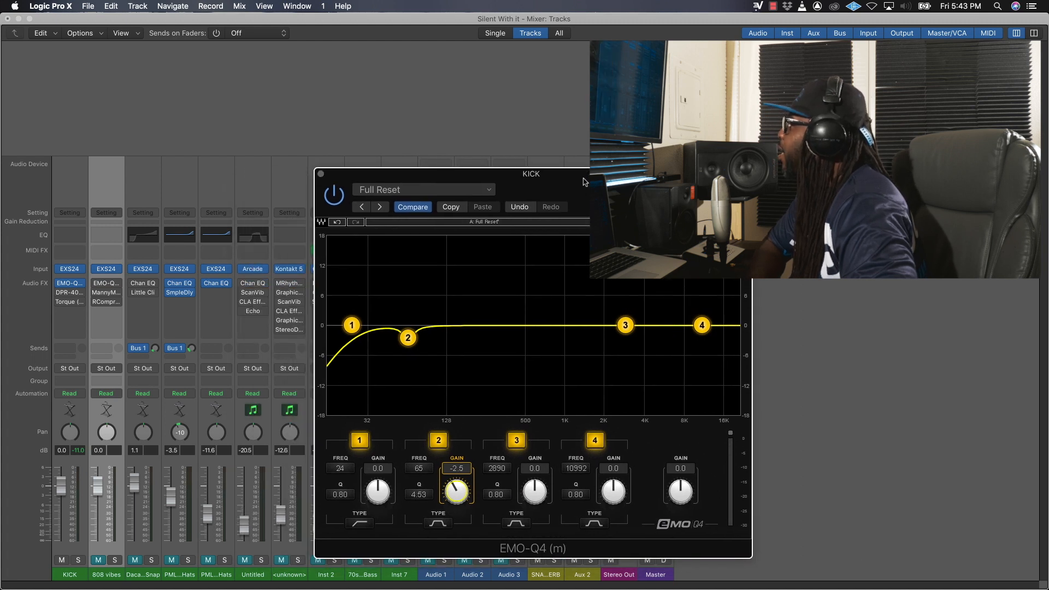
pyautogui.click(320, 174)
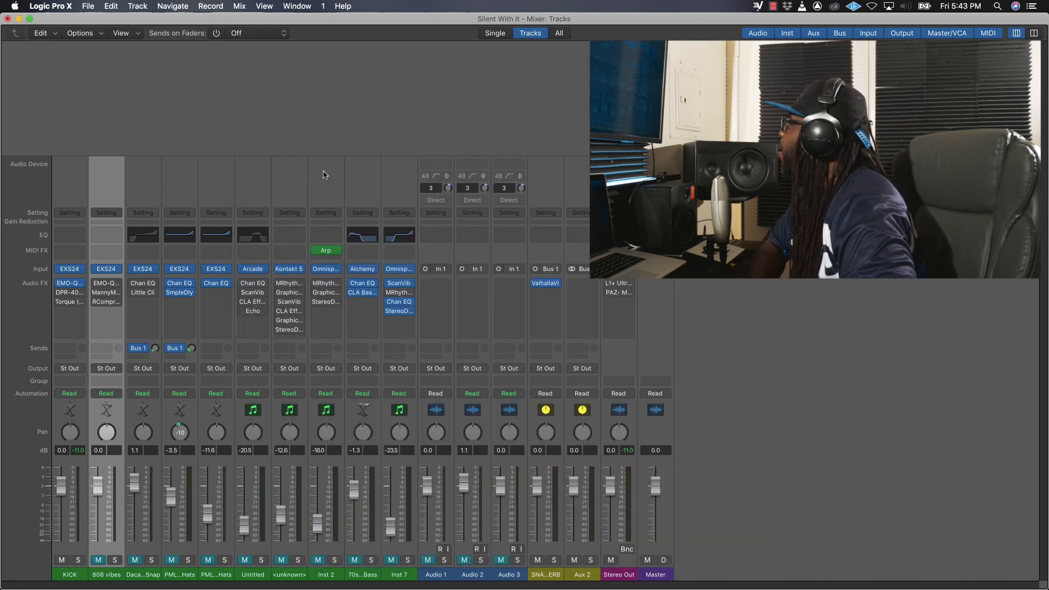
# Step: Switch on the KICK's DPR-402 compressor, load its Overheads factory preset and play the track to hear it
pyautogui.click(70, 294)
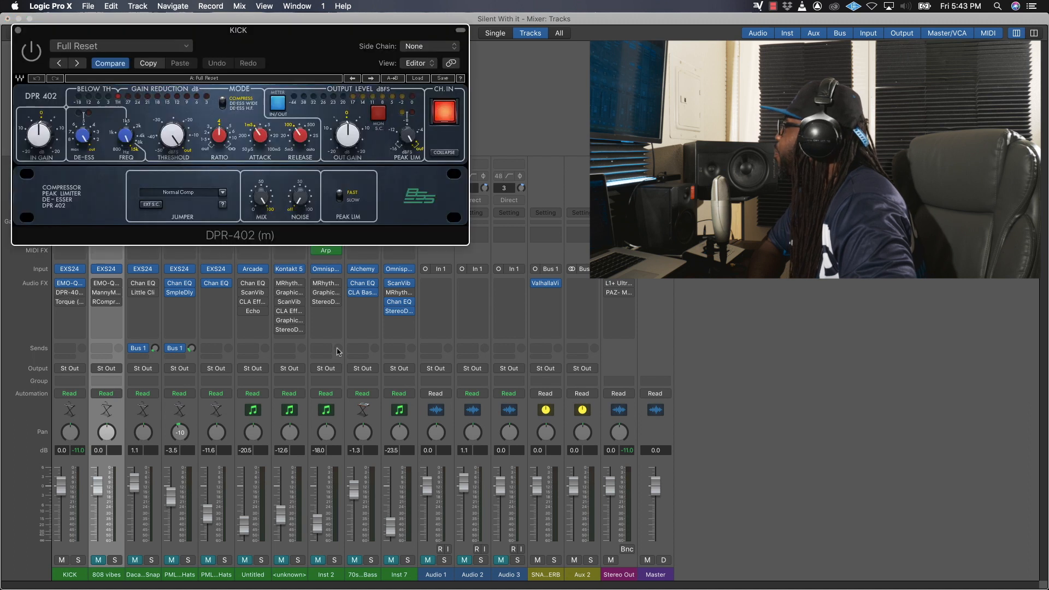
pyautogui.moveTo(325, 42); pyautogui.dragTo(578, 319)
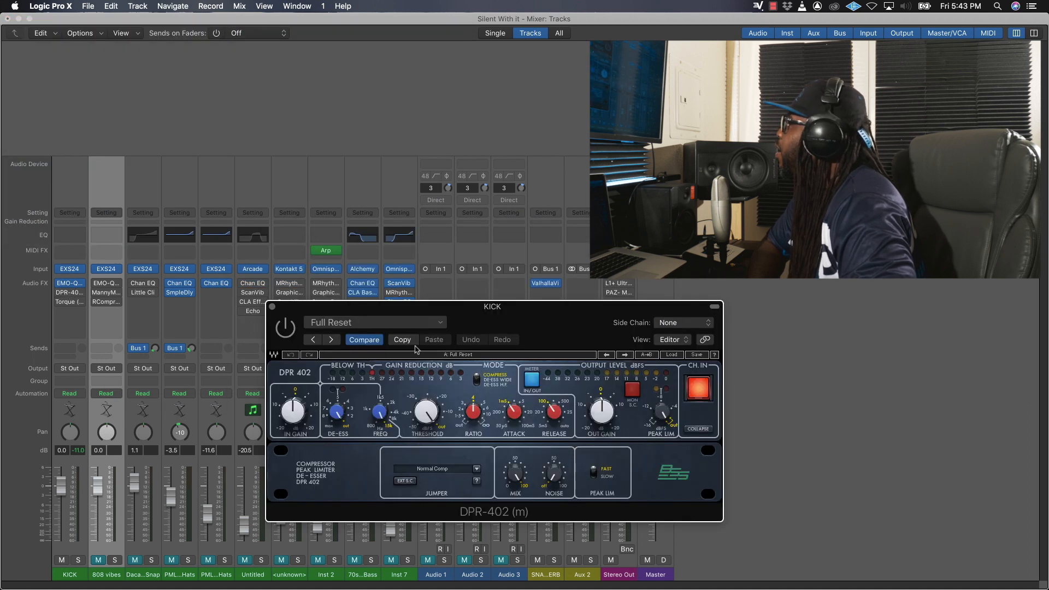
pyautogui.click(285, 335)
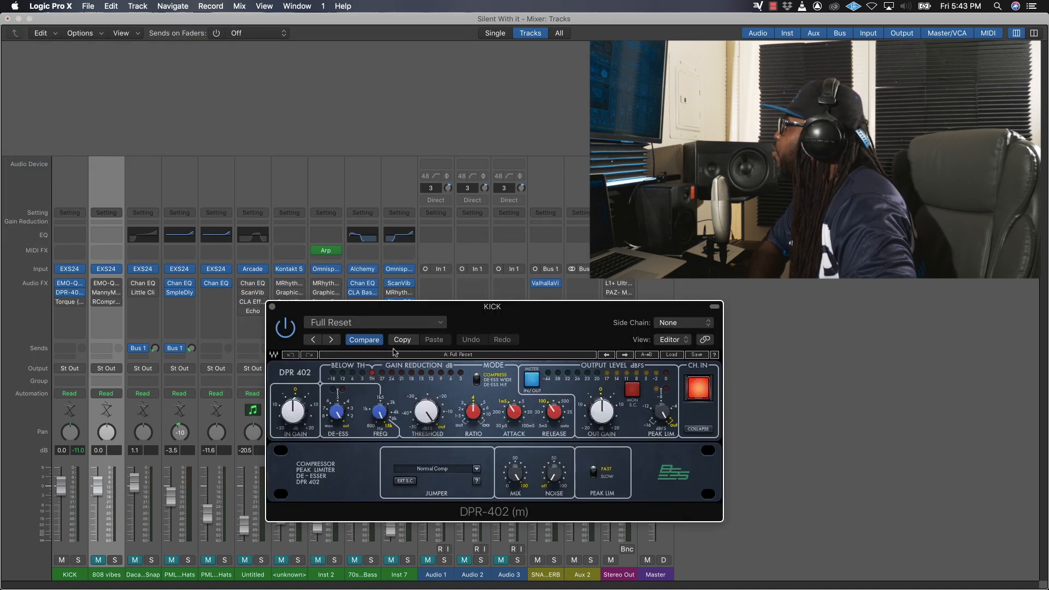
pyautogui.click(377, 322)
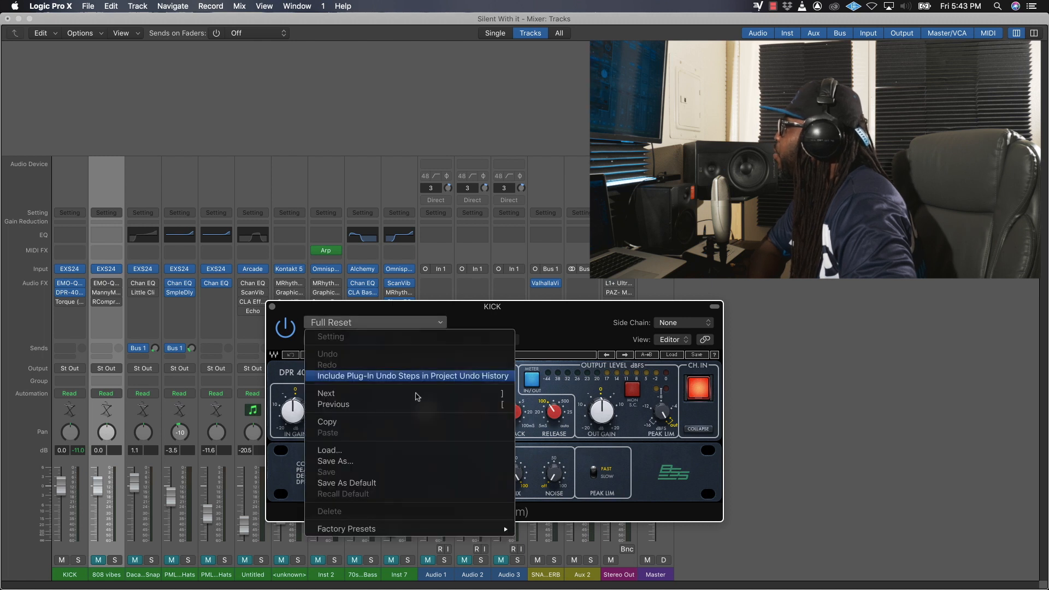
pyautogui.moveTo(389, 529)
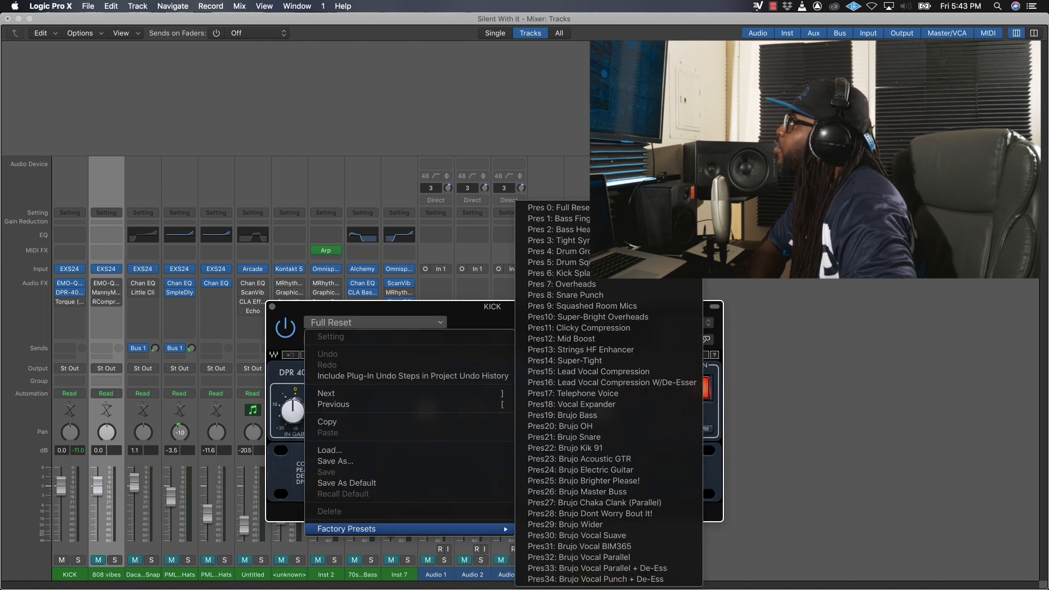
pyautogui.click(560, 284)
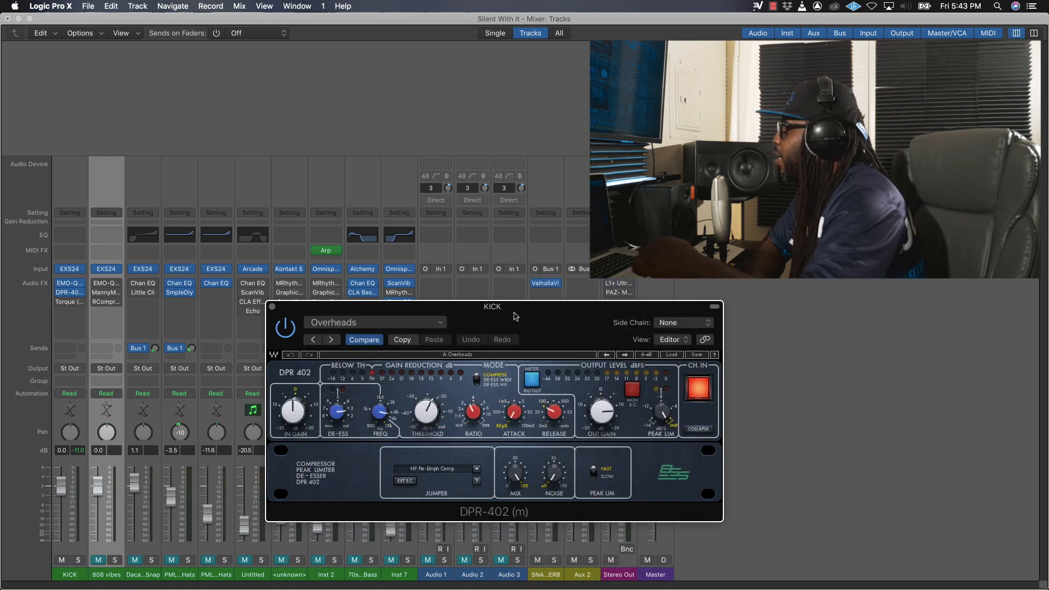
pyautogui.press('space')
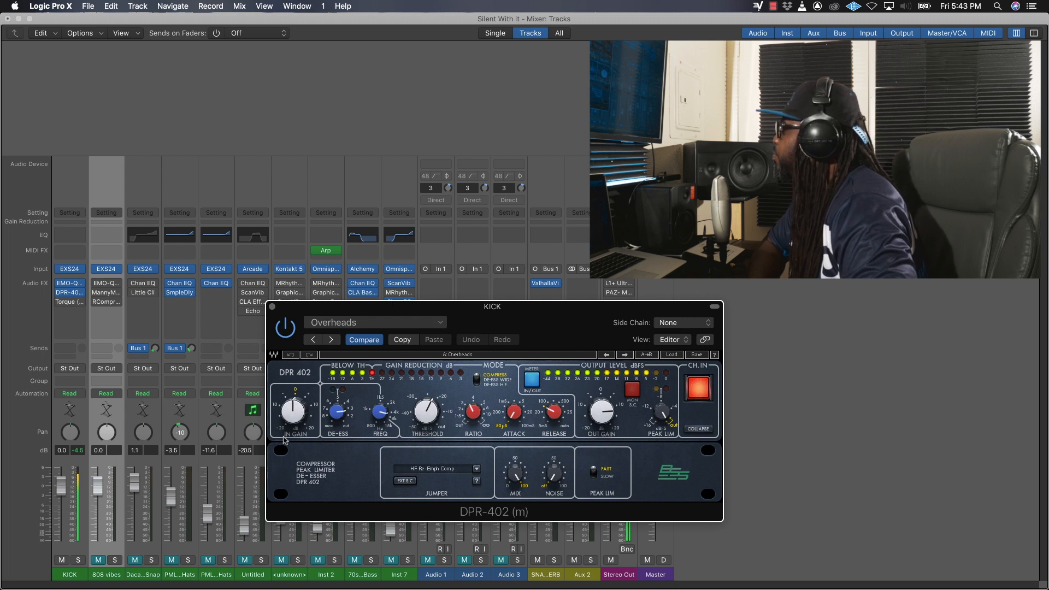
# Step: Switch on the L1+ Ultramaximizer on the Stereo Out channel and close both open plug-in windows
pyautogui.moveTo(528, 320); pyautogui.dragTo(304, 197)
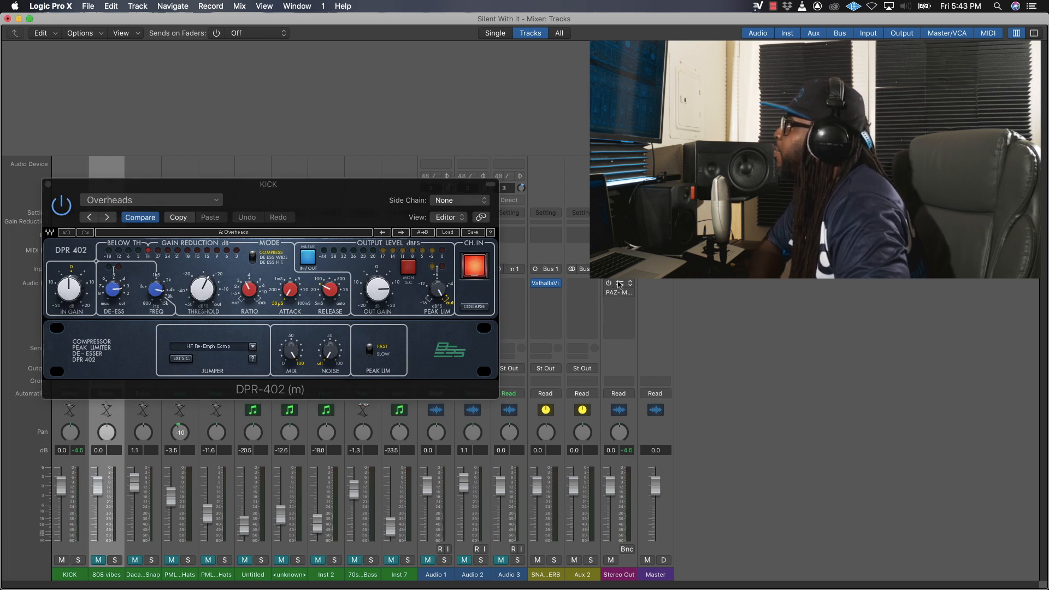
pyautogui.click(619, 285)
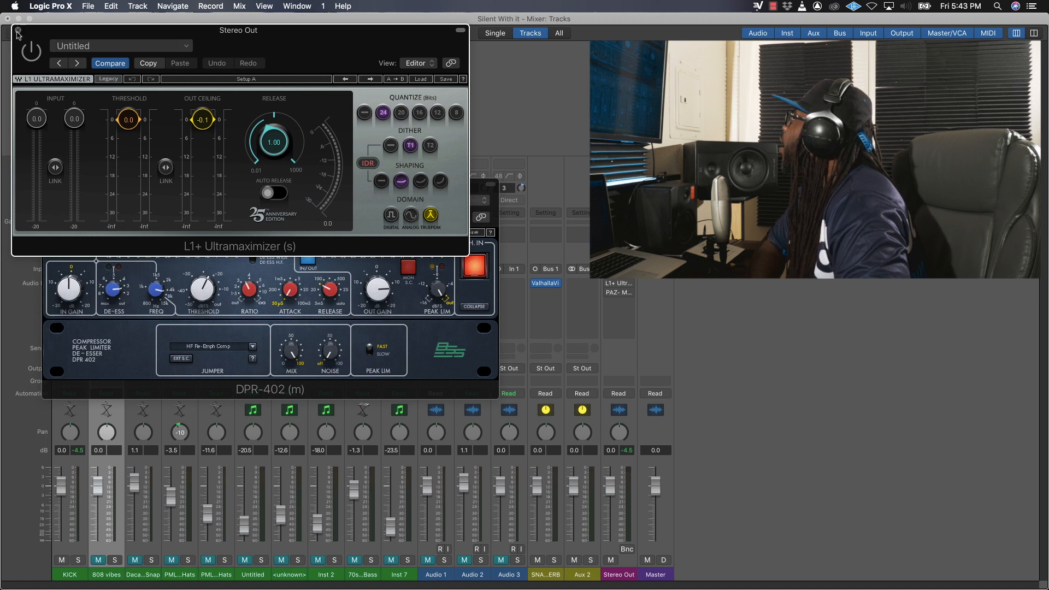
pyautogui.click(31, 53)
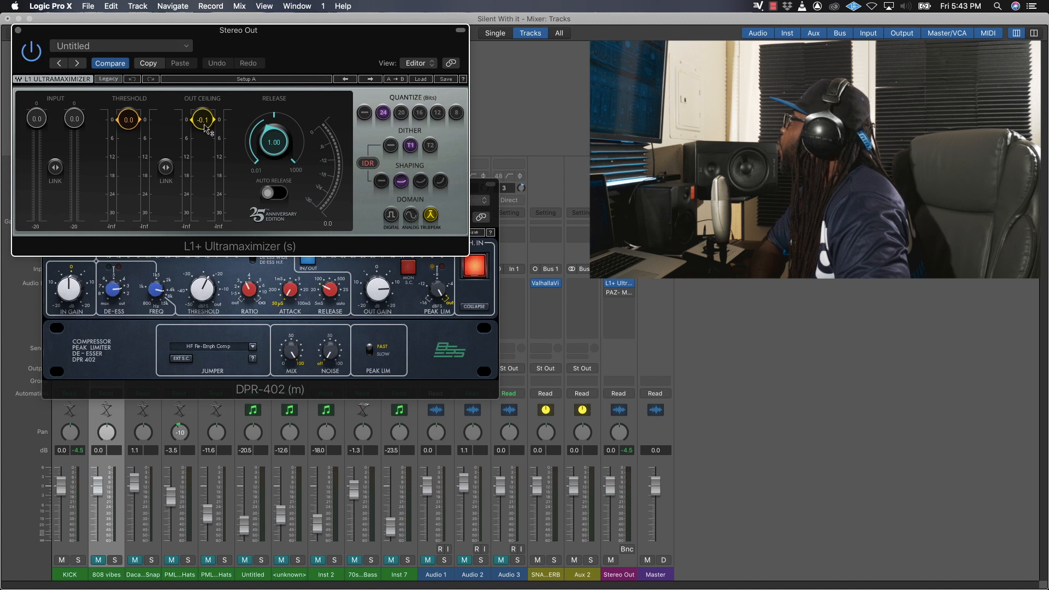
pyautogui.moveTo(295, 59); pyautogui.dragTo(416, 214)
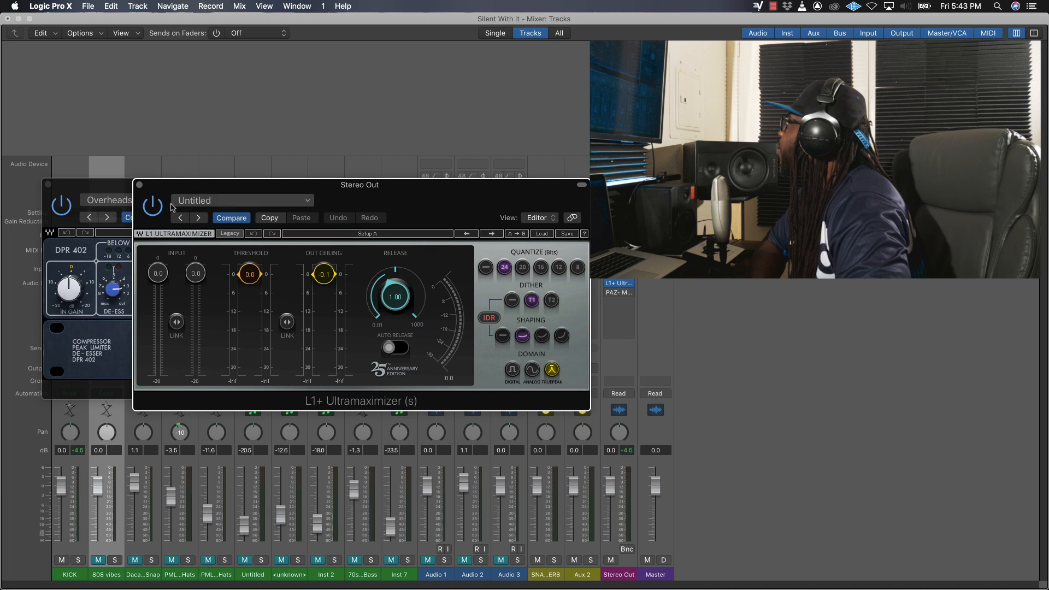
pyautogui.click(139, 185)
pyautogui.moveTo(212, 192); pyautogui.dragTo(301, 275)
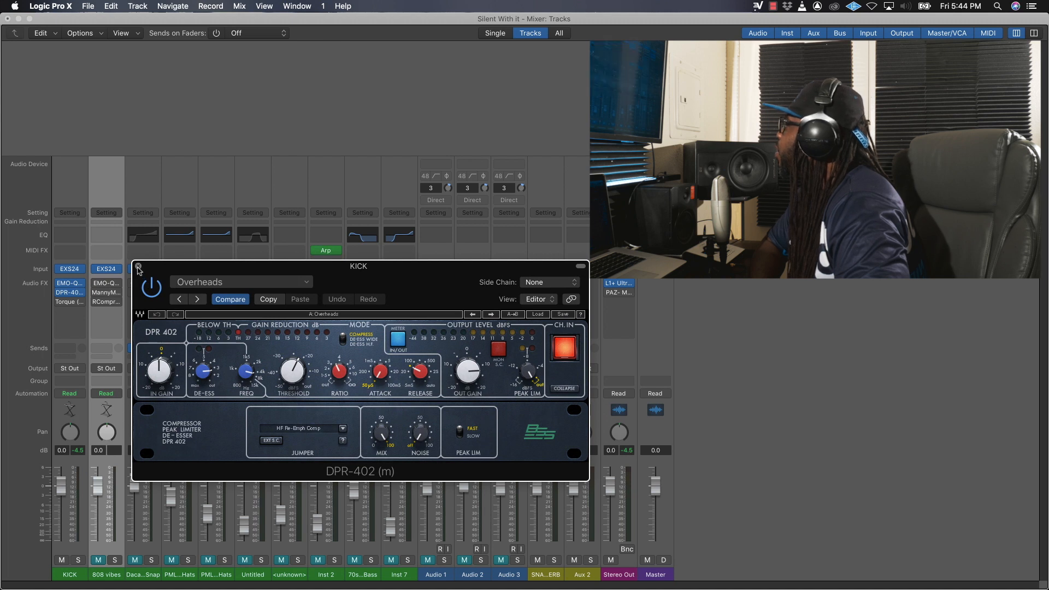
pyautogui.click(138, 267)
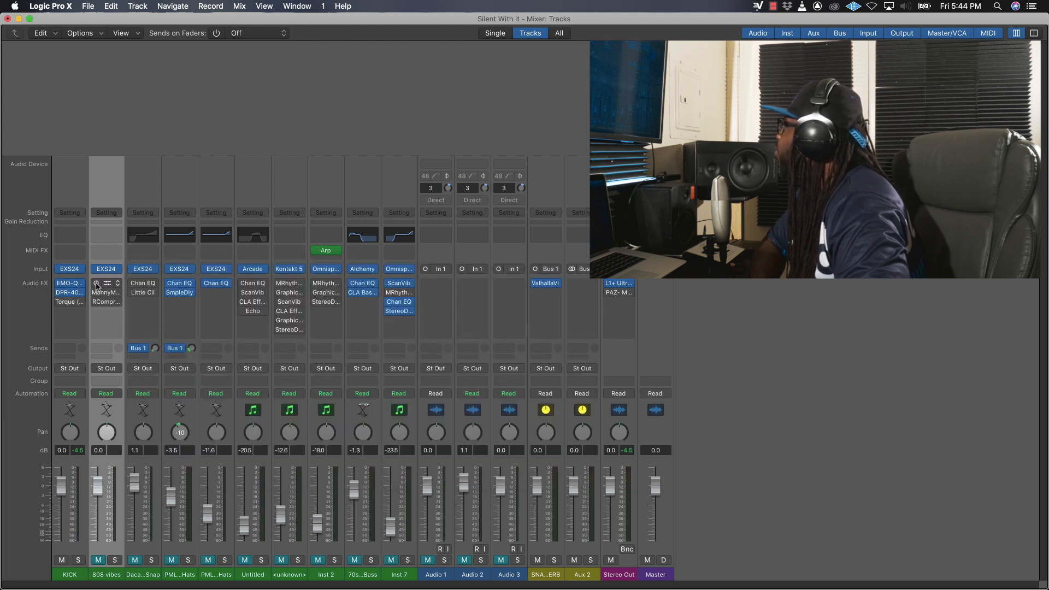
# Step: Unmute the 808 vibes track and switch on its EMO-Q4 with band 1 as a high-pass filter at 24 Hz
pyautogui.click(99, 561)
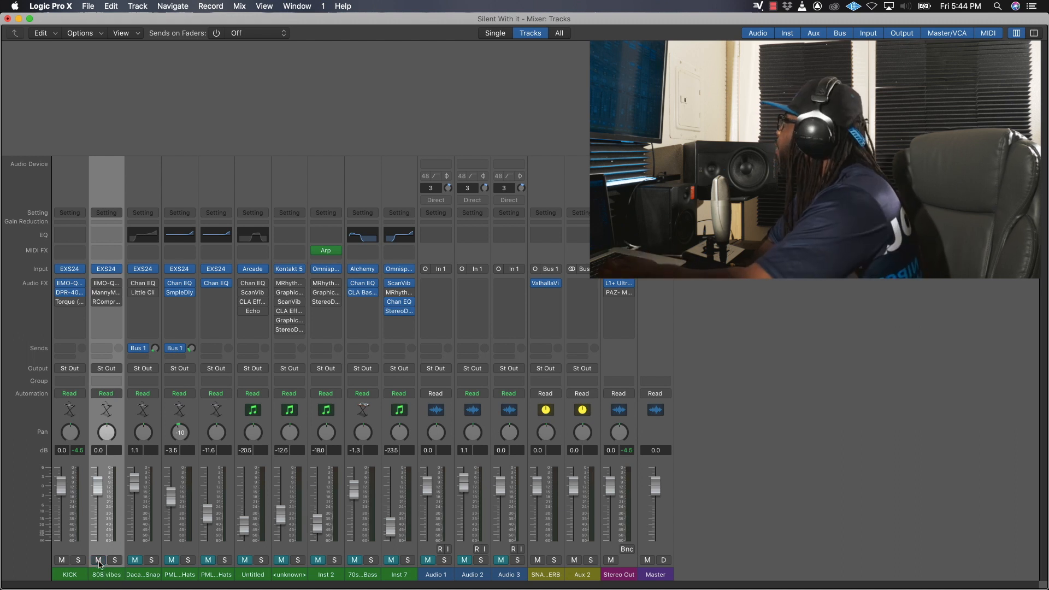
pyautogui.moveTo(98, 275)
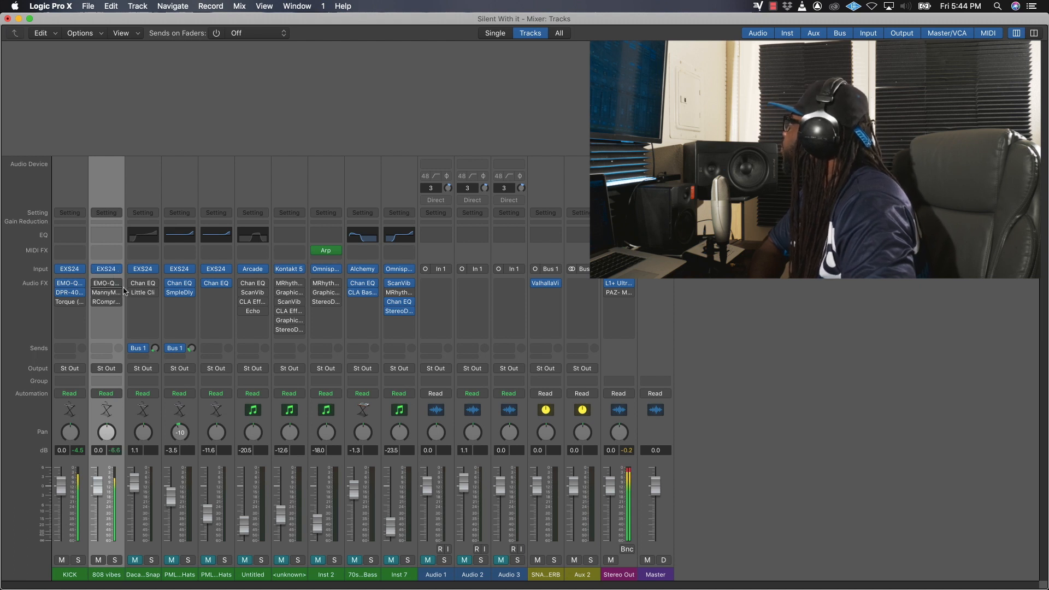
pyautogui.click(106, 285)
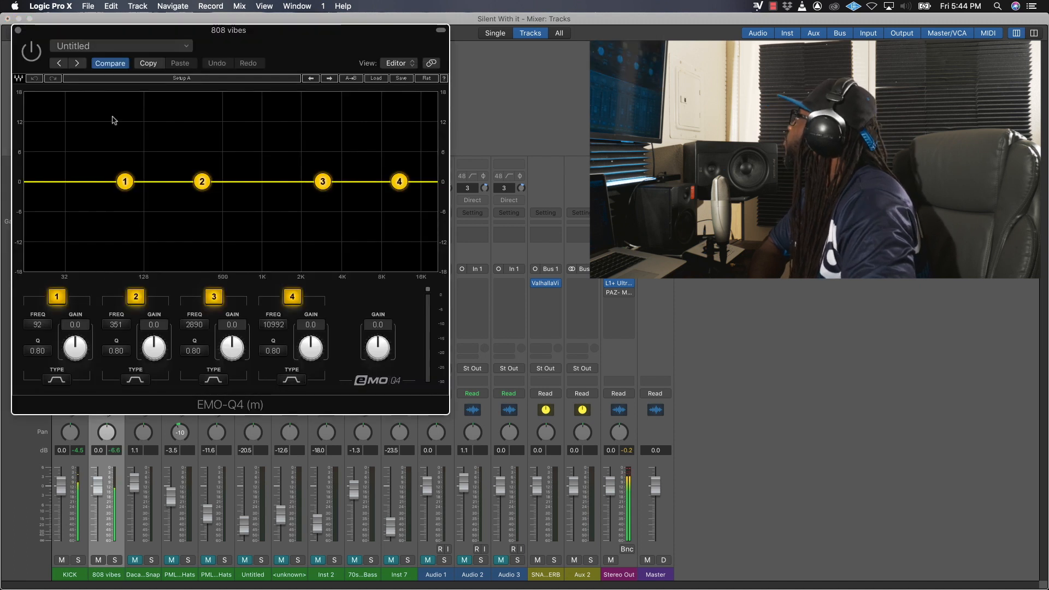
pyautogui.moveTo(20, 61); pyautogui.dragTo(321, 196)
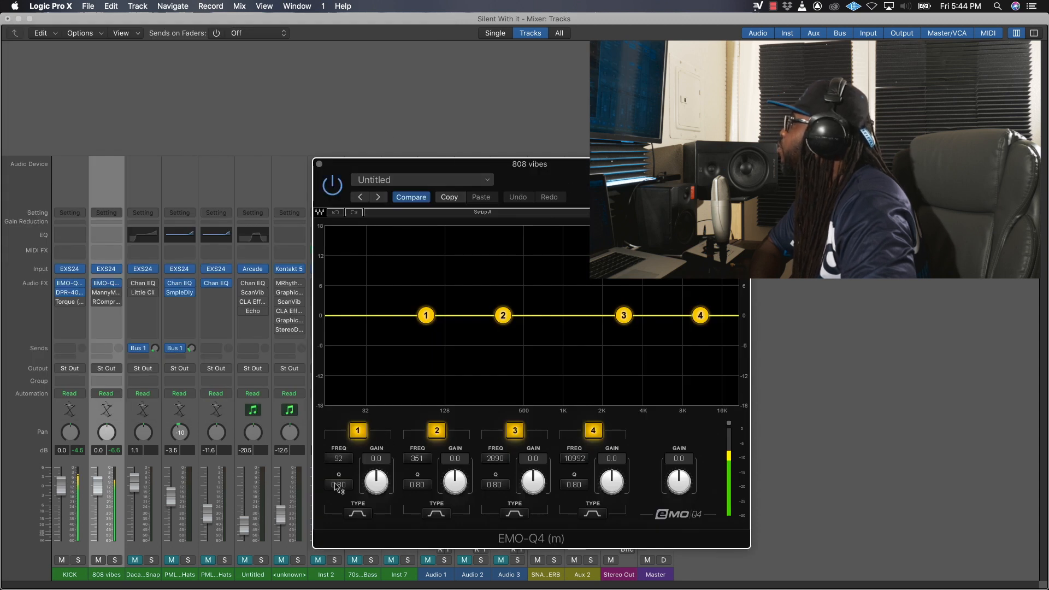
pyautogui.click(359, 514)
pyautogui.moveTo(339, 459); pyautogui.dragTo(339, 488)
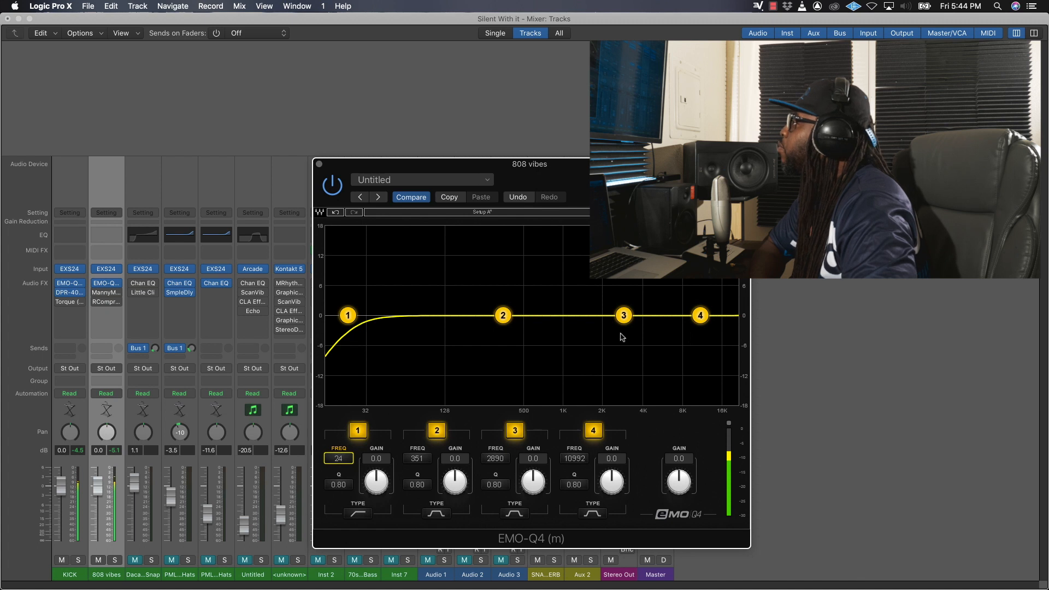
# Step: Make band 4 of the 808 vibes EMO-Q4 a low-pass filter at 663 Hz and close the equalizer
pyautogui.click(591, 515)
pyautogui.moveTo(574, 459); pyautogui.dragTo(574, 515)
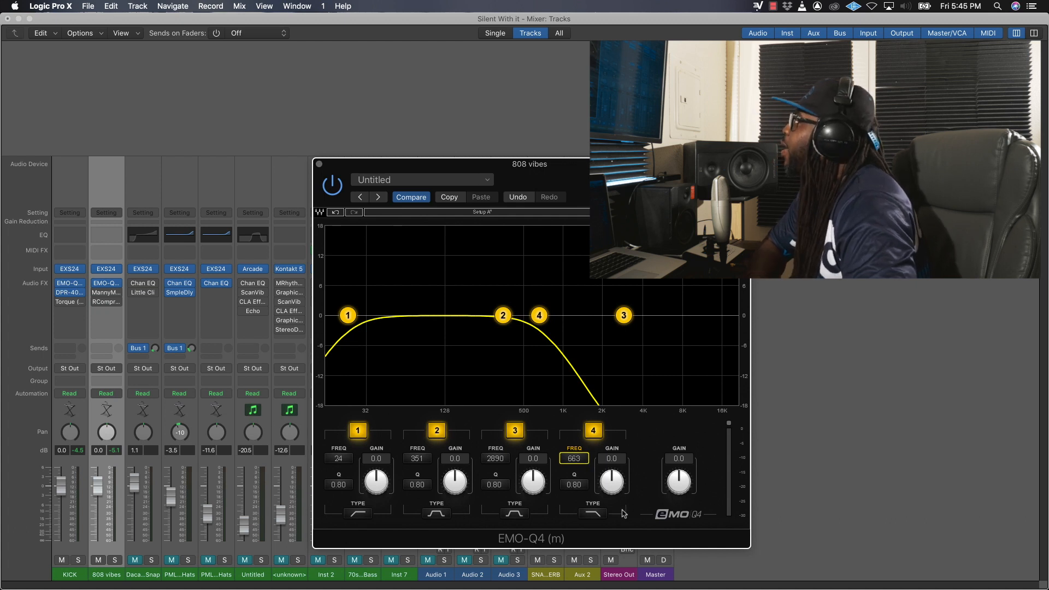
pyautogui.moveTo(316, 165); pyautogui.dragTo(361, 166)
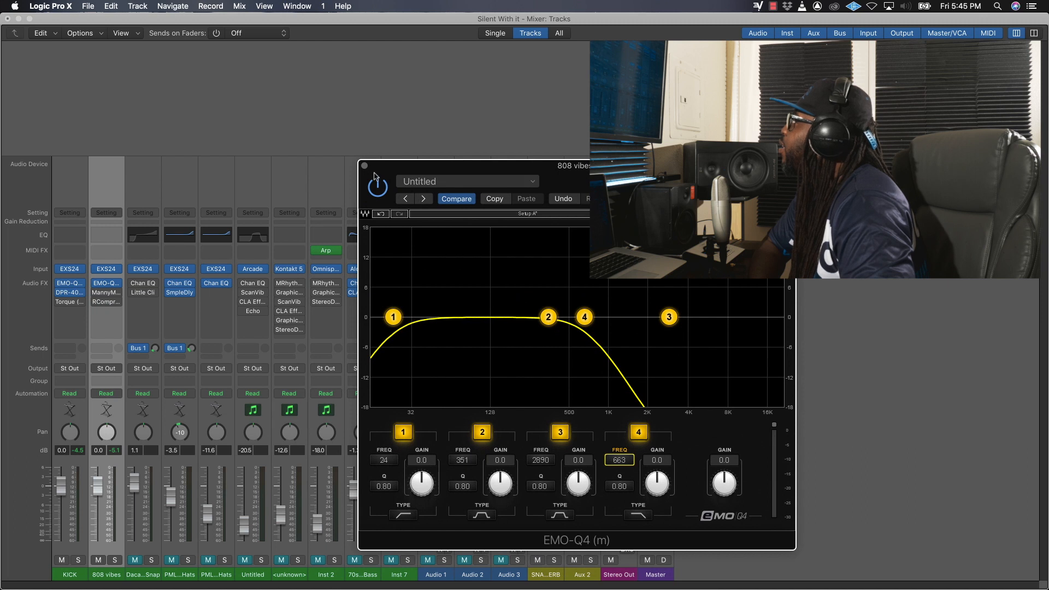
pyautogui.click(365, 166)
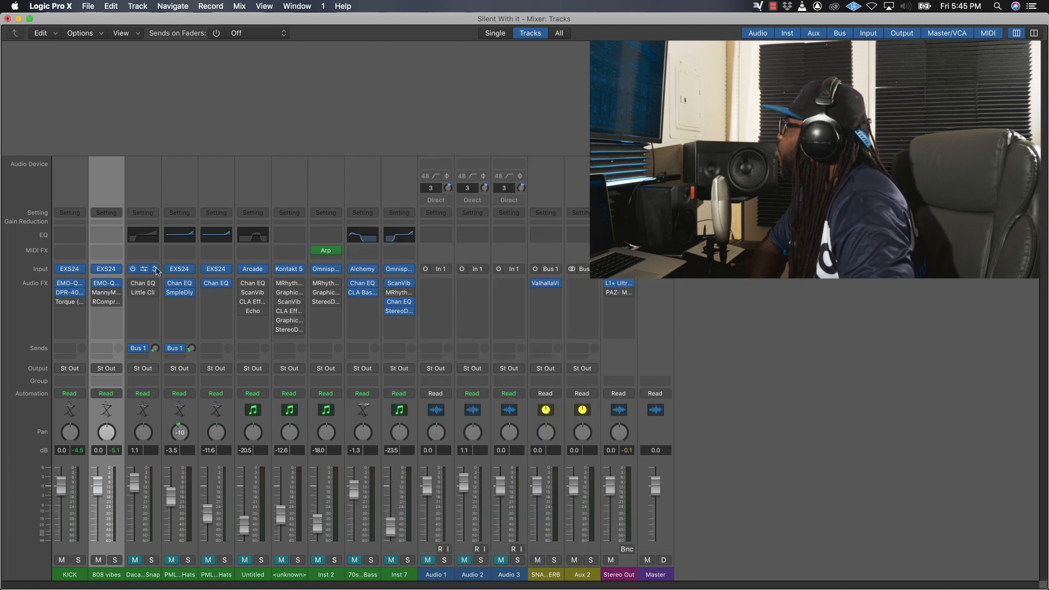
# Step: Open the MannyM Distortion on the 808 vibes track and raise its distortion level to about 50
pyautogui.click(106, 294)
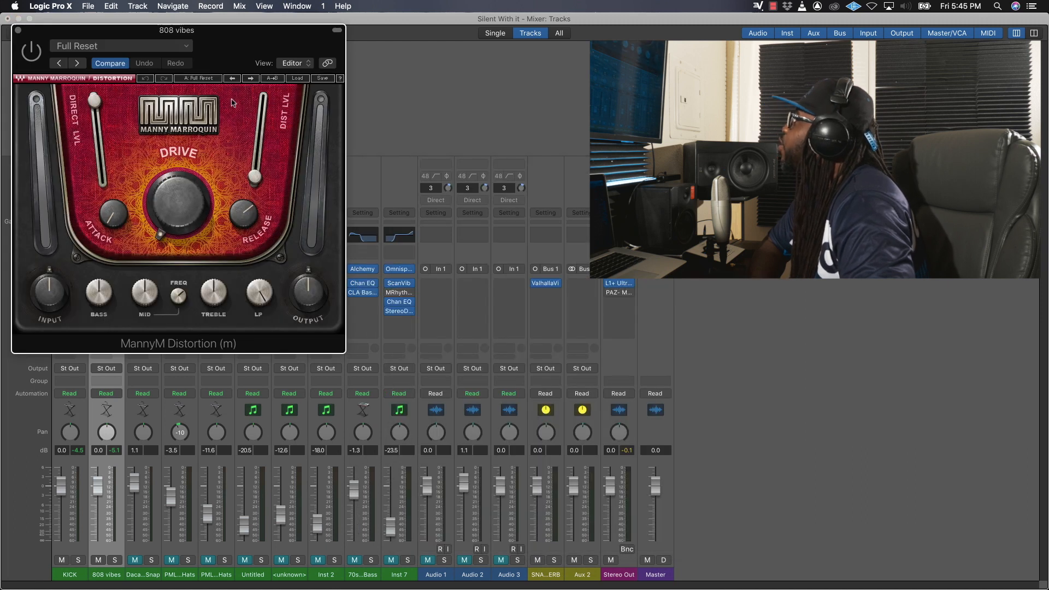
pyautogui.moveTo(242, 55); pyautogui.dragTo(549, 278)
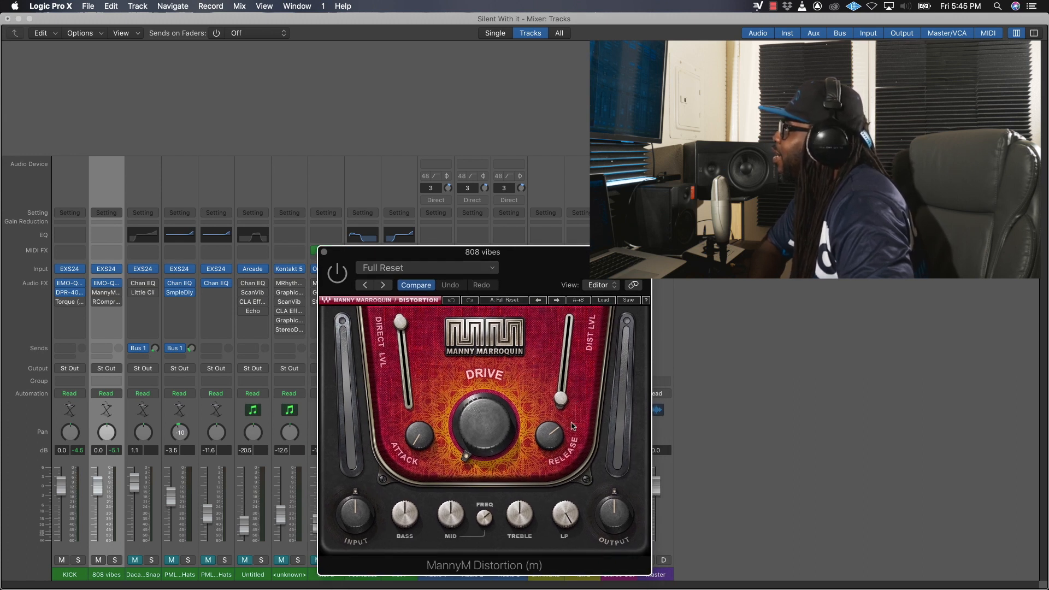
pyautogui.click(560, 399)
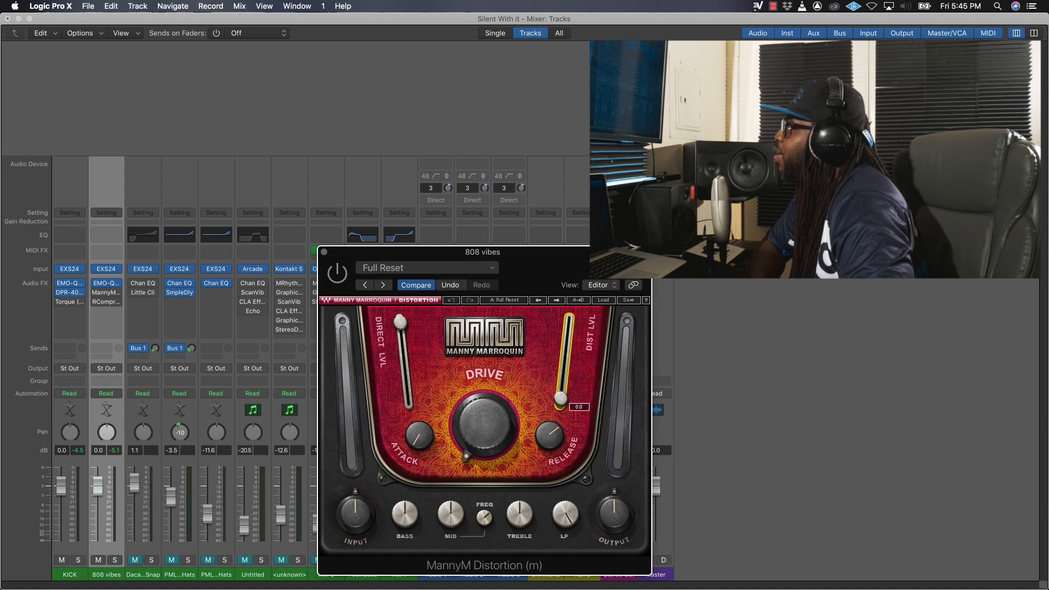
pyautogui.moveTo(560, 399); pyautogui.dragTo(565, 361)
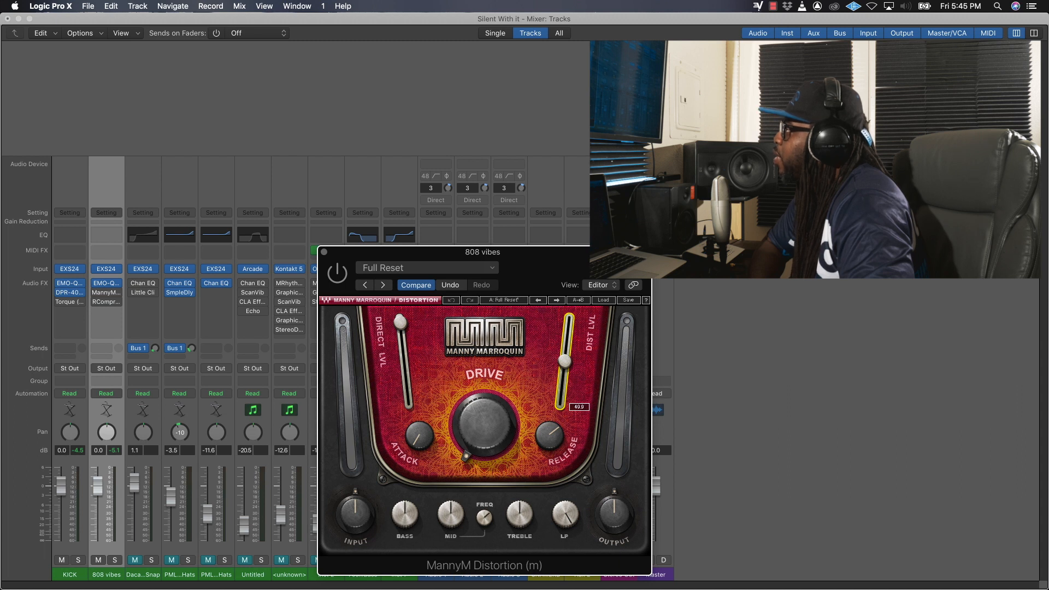
pyautogui.moveTo(565, 361); pyautogui.dragTo(565, 359)
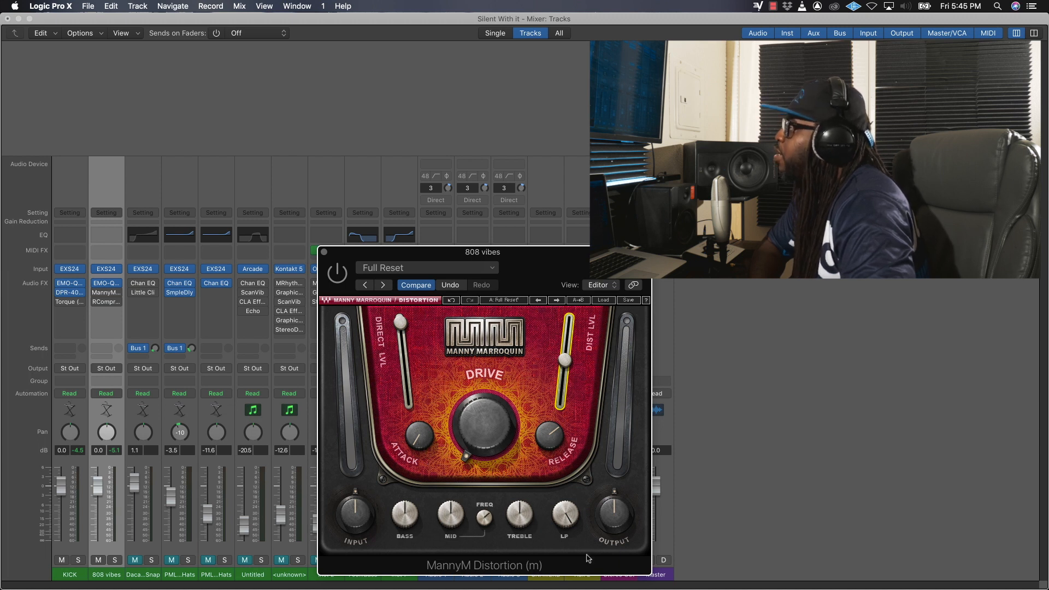
# Step: Switch on the 808 vibes distortion and, with the track playing, set its Drive to about 5.9 and its Output to about 3.5
pyautogui.moveTo(614, 519)
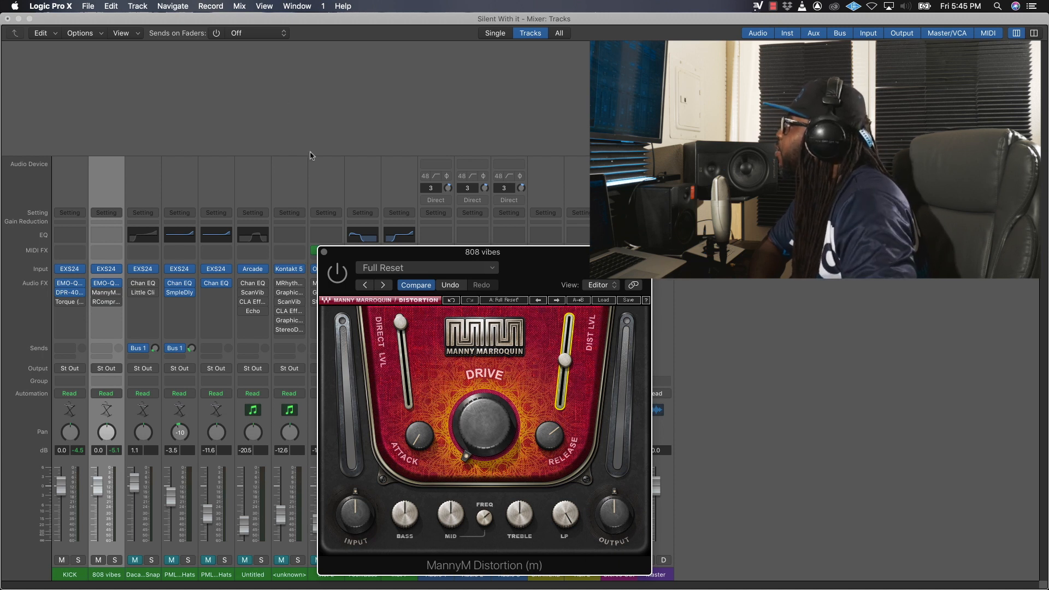
pyautogui.click(337, 273)
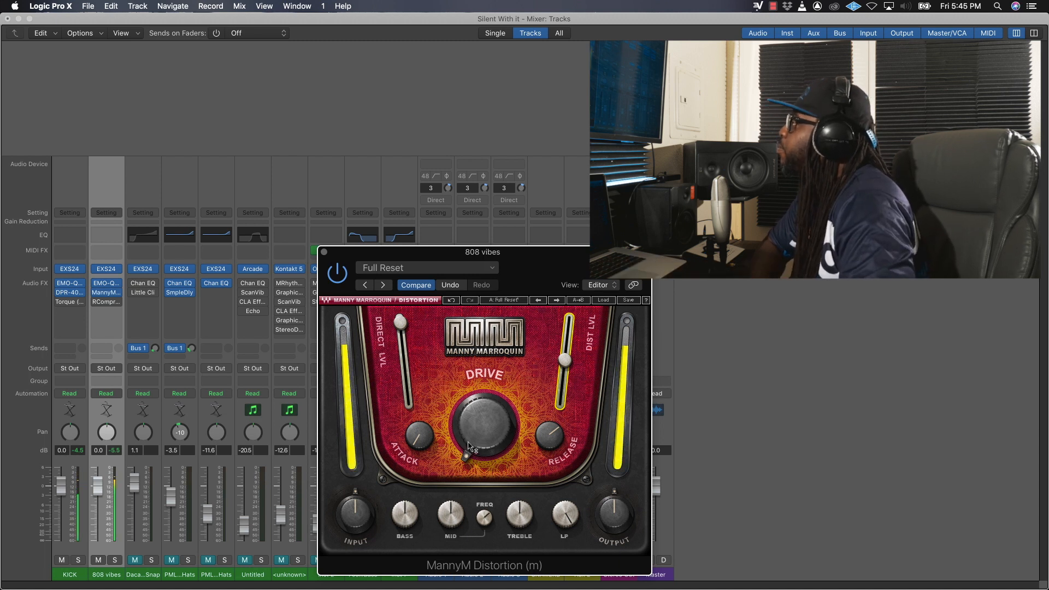
pyautogui.moveTo(486, 442)
pyautogui.moveTo(485, 426); pyautogui.dragTo(484, 414)
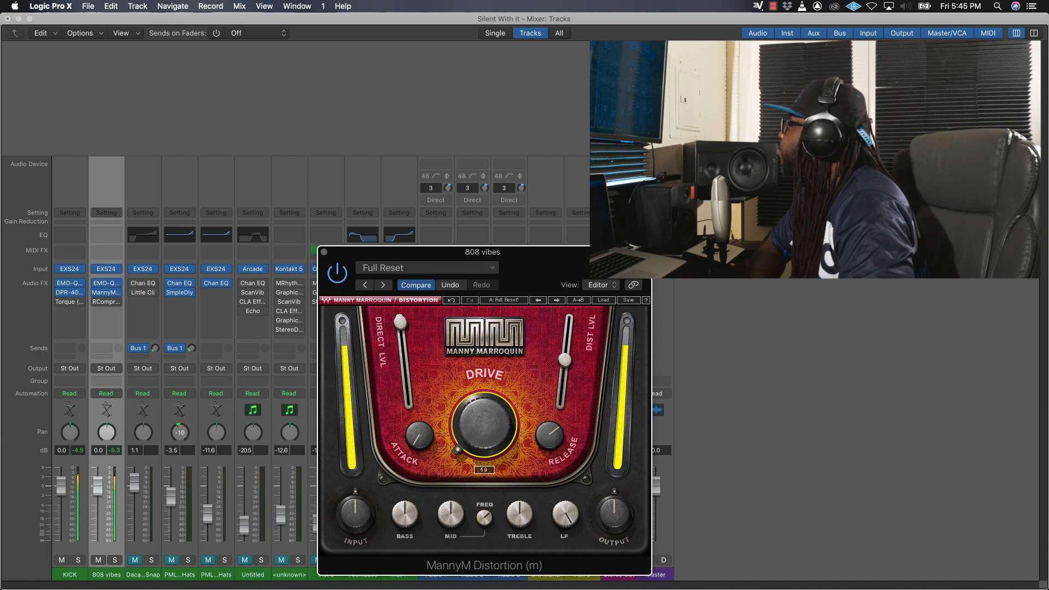
pyautogui.moveTo(540, 270); pyautogui.dragTo(373, 220)
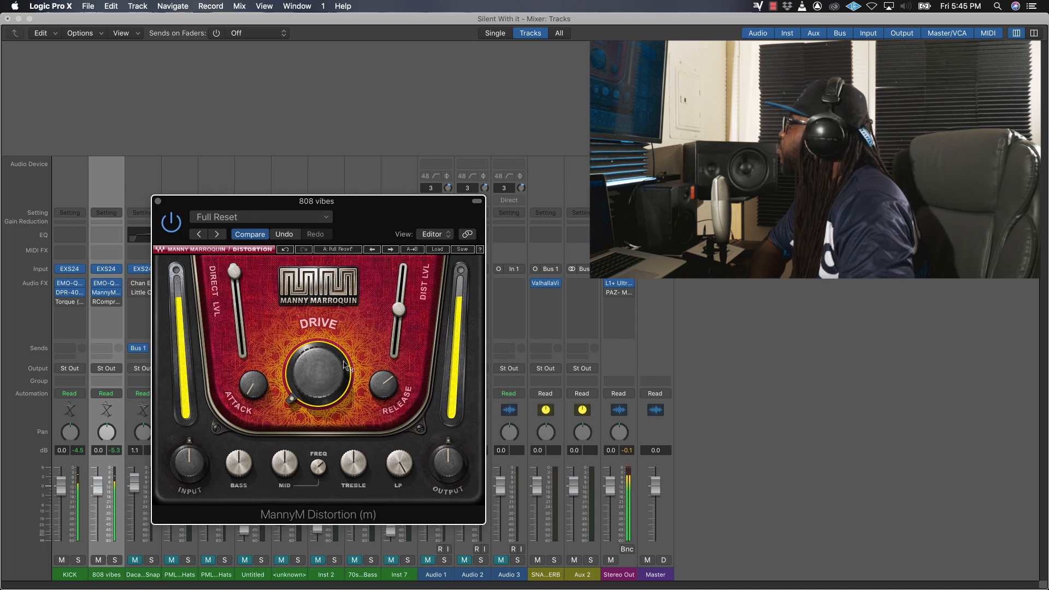
pyautogui.click(448, 463)
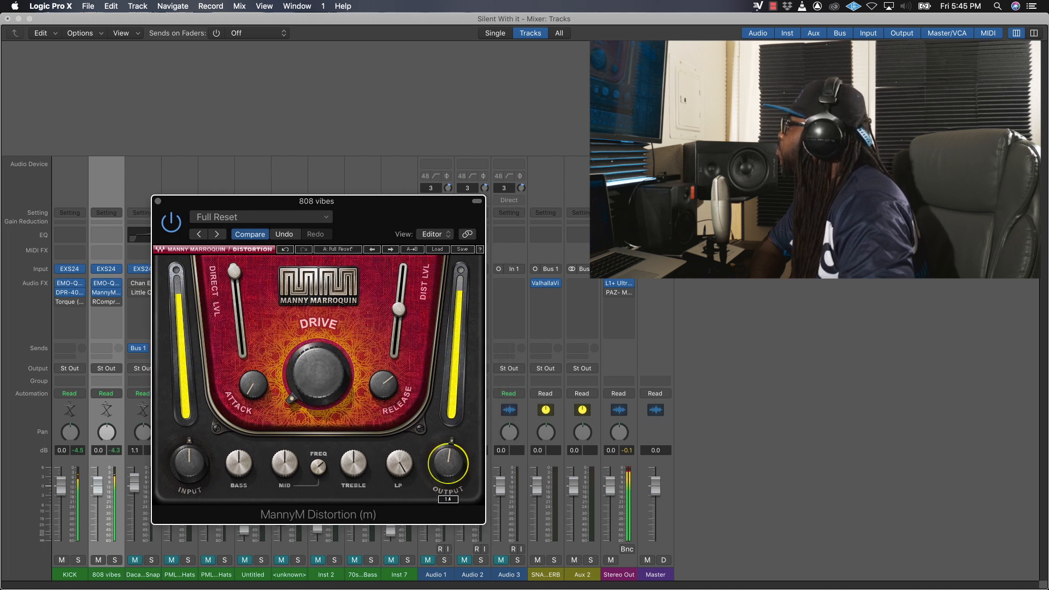
pyautogui.moveTo(448, 461); pyautogui.dragTo(448, 453)
# Step: Watching the Stereo Out PAZ Meters, lower the 808 vibes fader to -3.9 dB and the KICK fader to -0.5 dB, and stop playback
pyautogui.moveTo(99, 494); pyautogui.dragTo(102, 508)
pyautogui.click(625, 450)
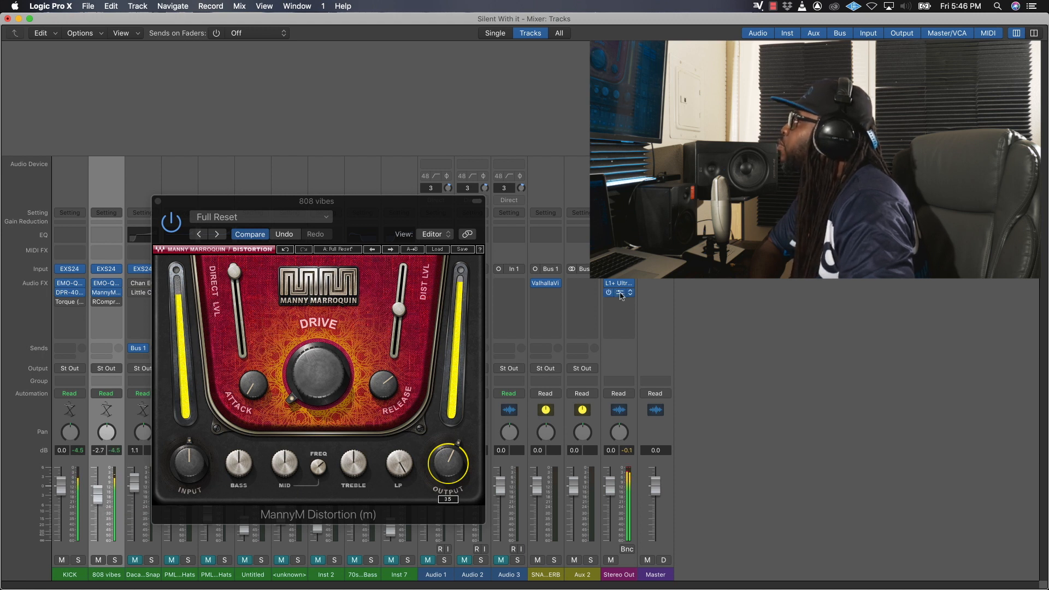
pyautogui.click(617, 335)
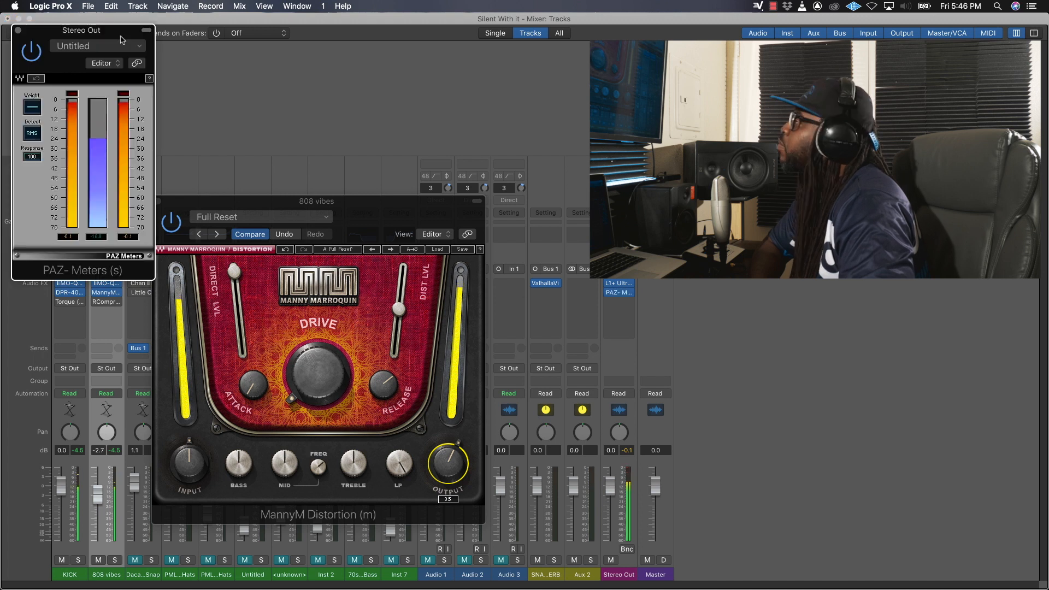
pyautogui.moveTo(697, 302); pyautogui.dragTo(559, 291)
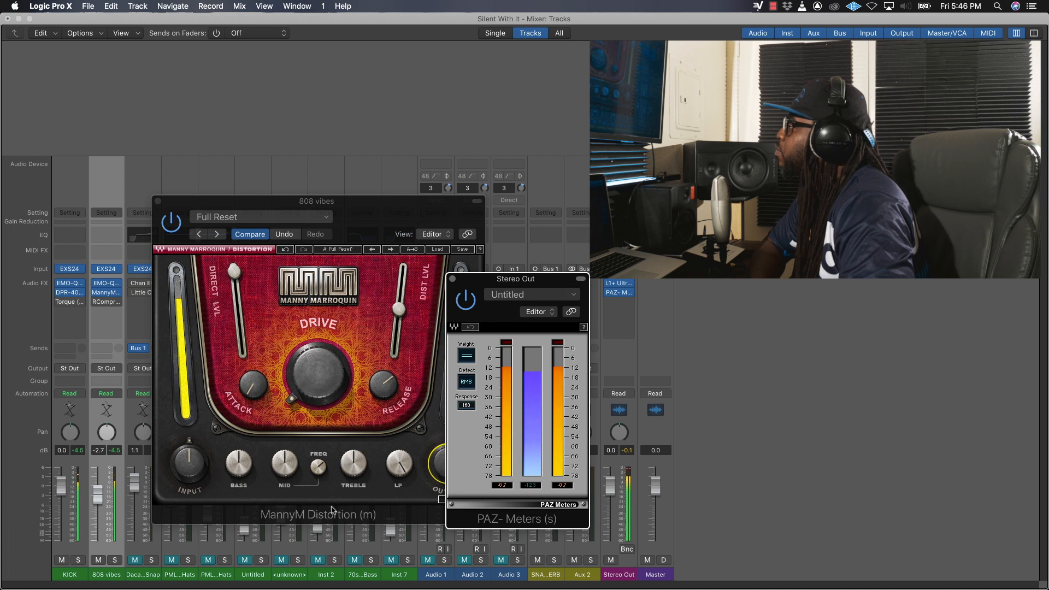
pyautogui.moveTo(104, 502)
pyautogui.mouseDown()
pyautogui.moveTo(65, 495)
pyautogui.moveTo(99, 500)
pyautogui.mouseUp()
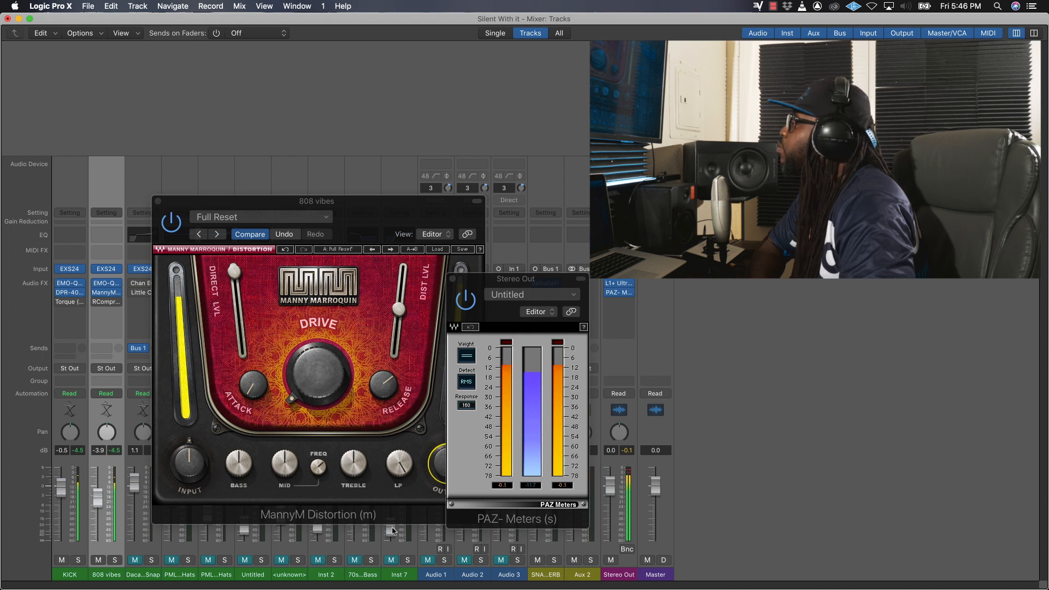
pyautogui.click(540, 488)
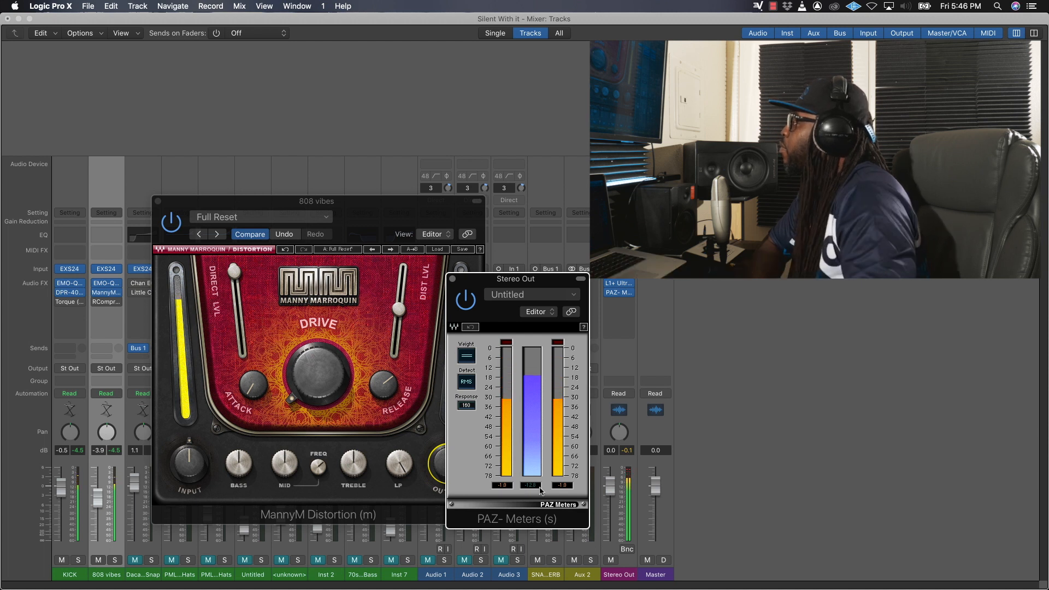
pyautogui.press('space')
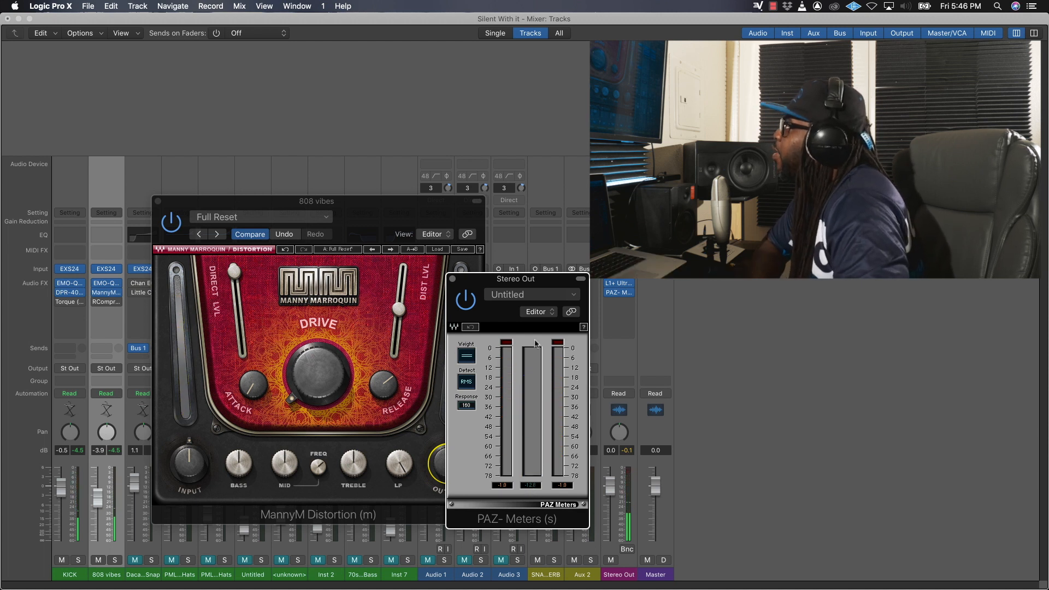
# Step: Close the MannyM Distortion and PAZ Meters plug-in windows
pyautogui.moveTo(529, 282); pyautogui.dragTo(633, 323)
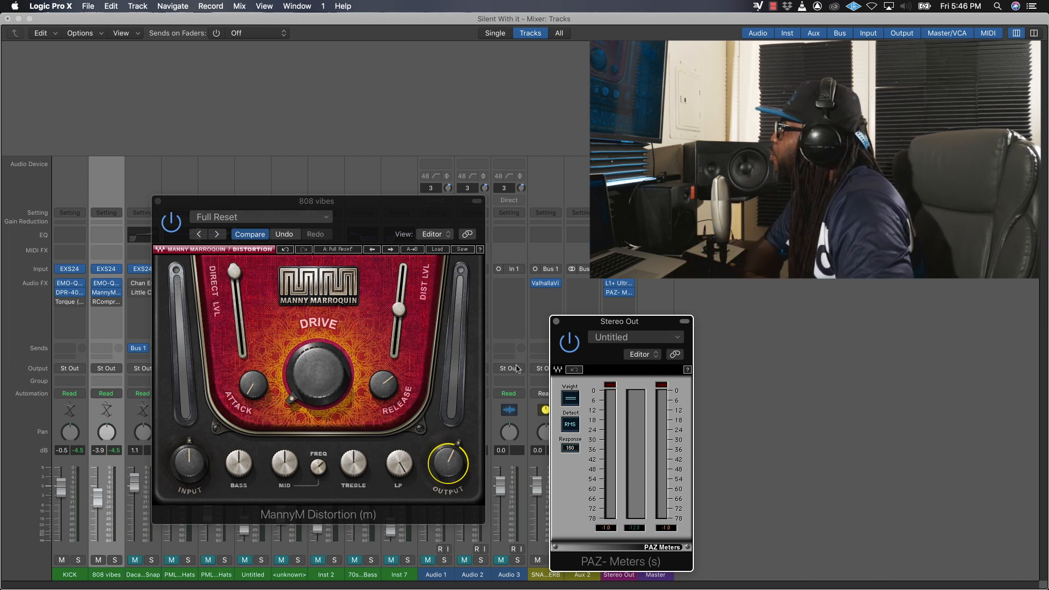
pyautogui.moveTo(615, 324); pyautogui.dragTo(553, 302)
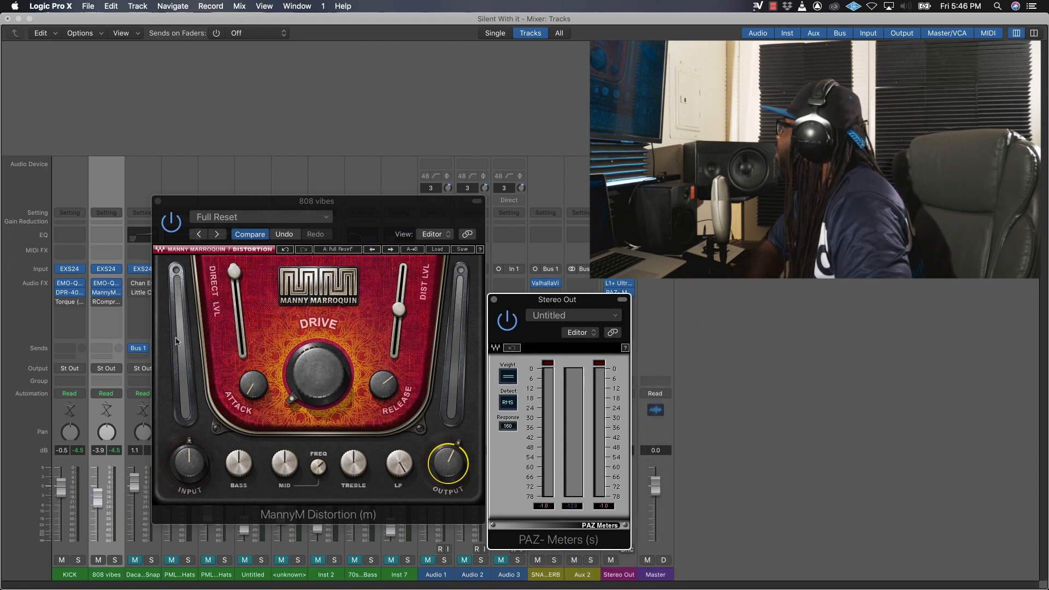
pyautogui.moveTo(408, 221); pyautogui.dragTo(420, 268)
pyautogui.moveTo(542, 301); pyautogui.dragTo(573, 299)
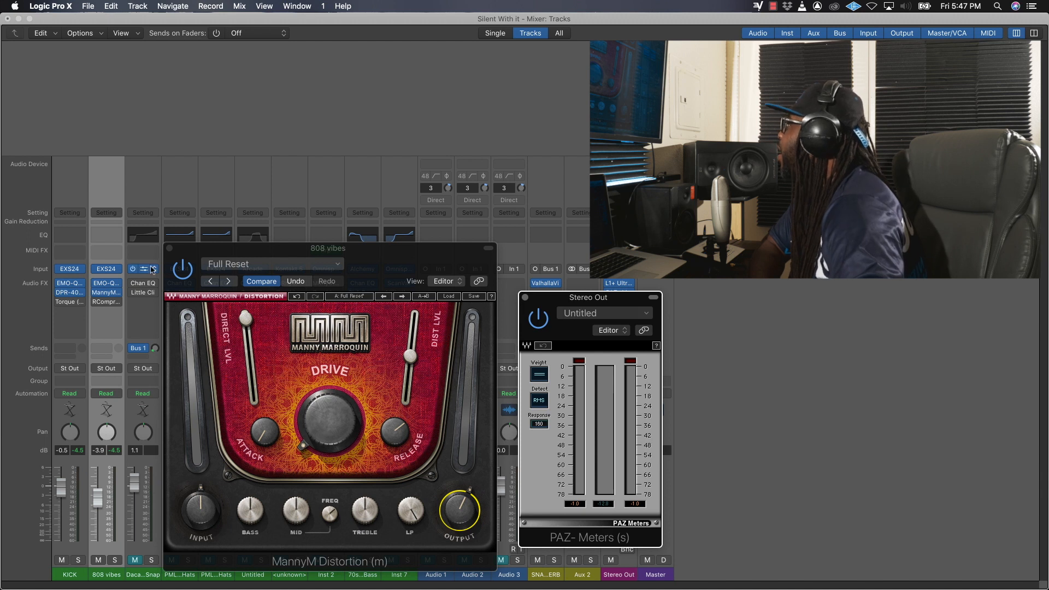
pyautogui.click(170, 248)
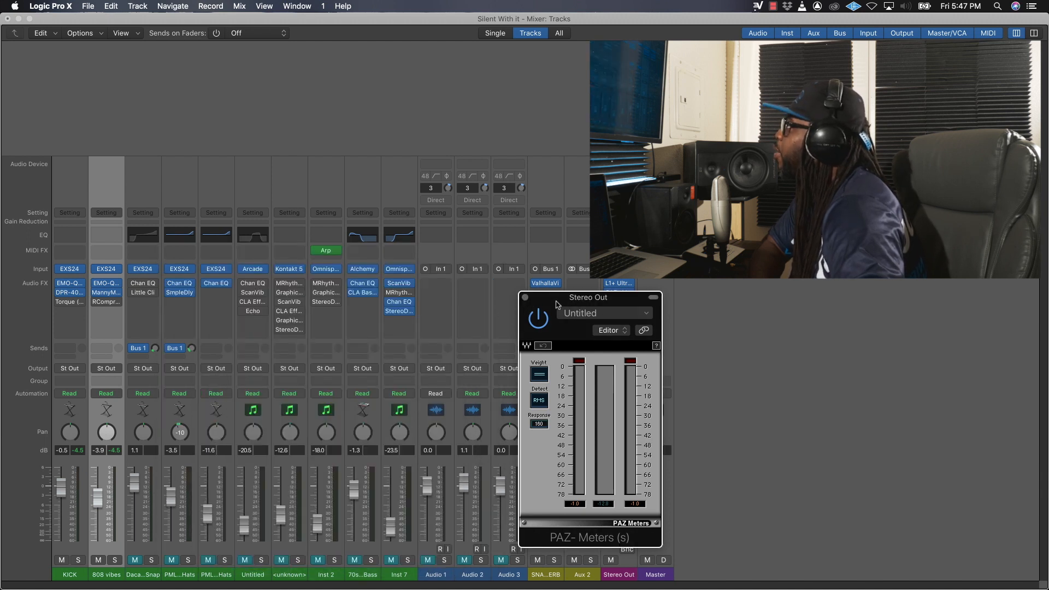
pyautogui.click(525, 297)
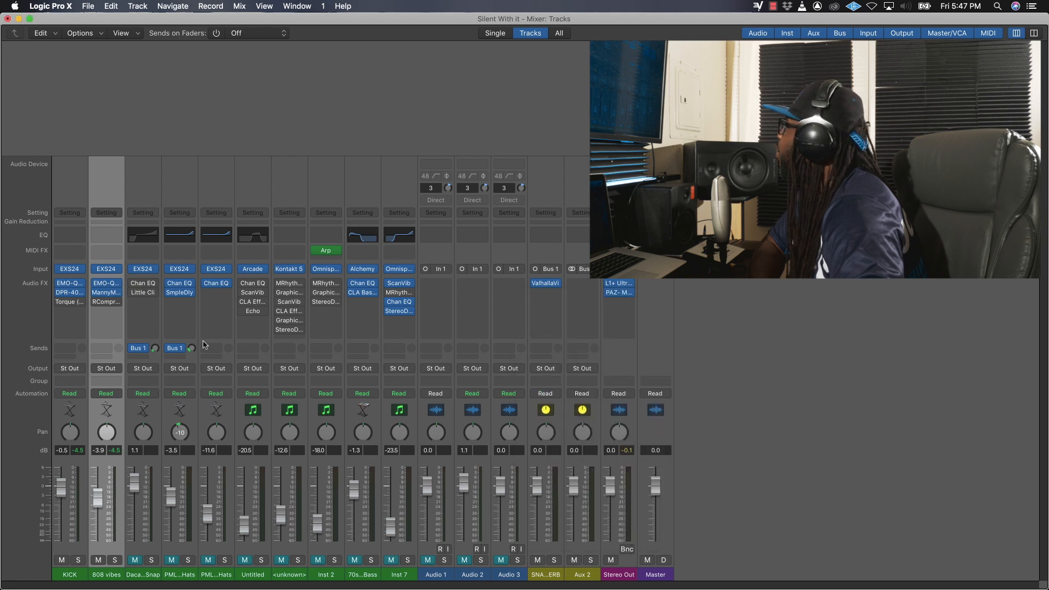
# Step: Open the RCompressor on 808 vibes, set its ratio to 2.04, attack to 0.50 and release to 320, and switch it on
pyautogui.click(108, 304)
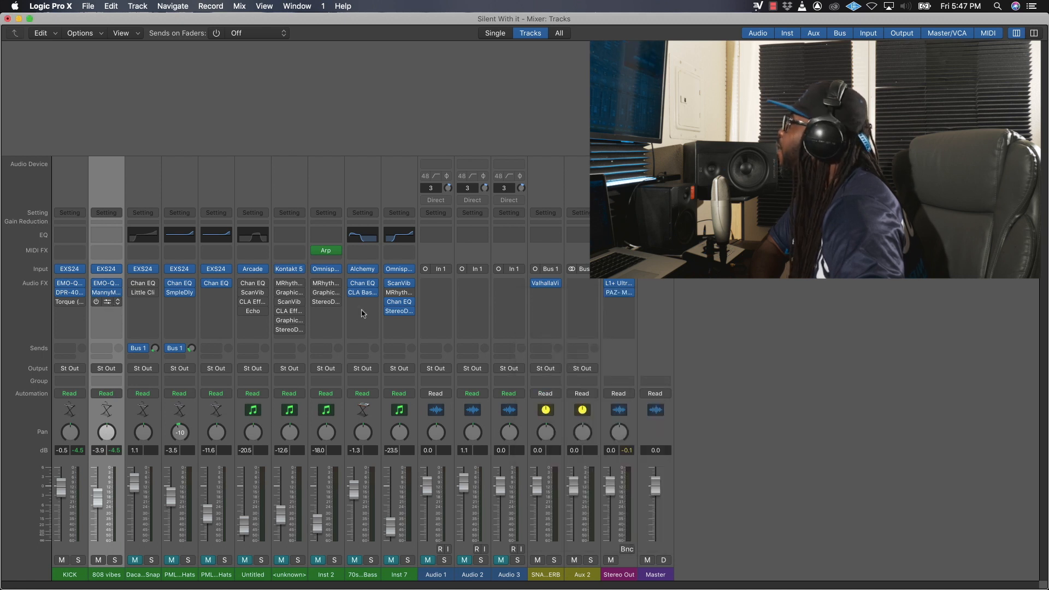
pyautogui.moveTo(159, 37); pyautogui.dragTo(368, 241)
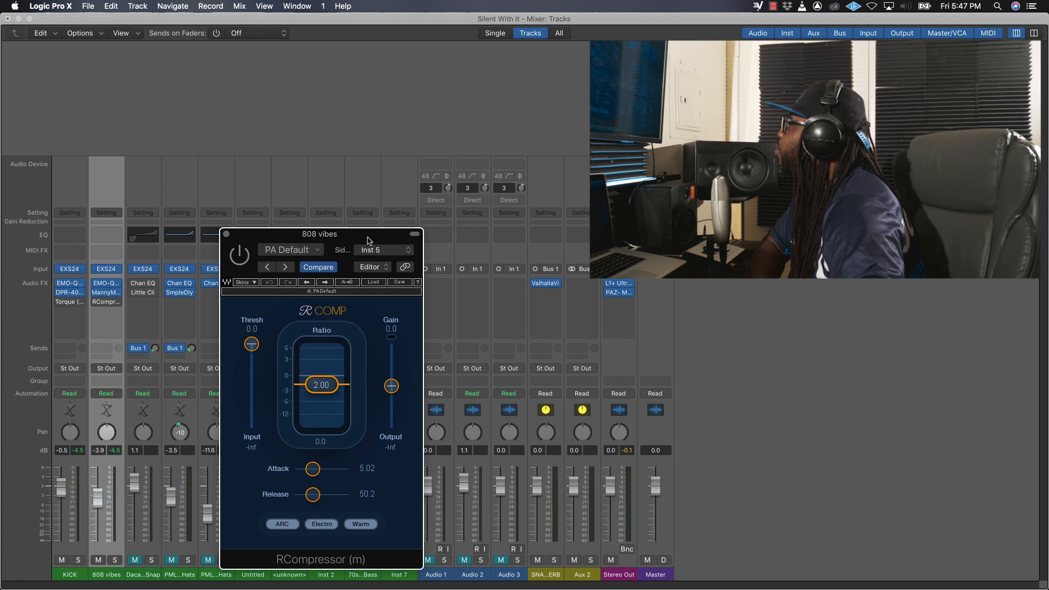
pyautogui.moveTo(325, 398); pyautogui.dragTo(324, 392)
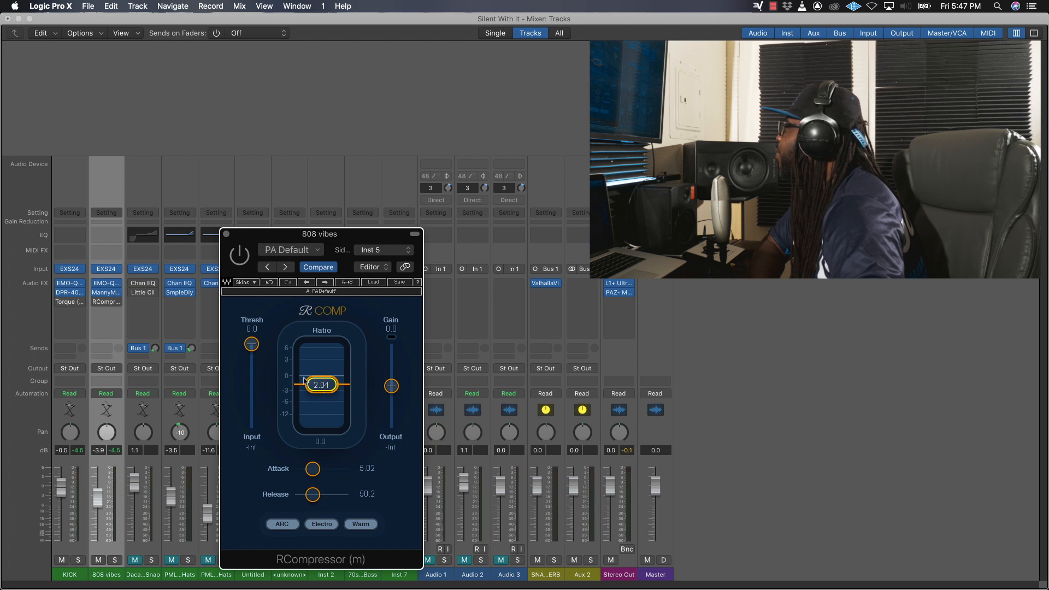
pyautogui.moveTo(312, 469); pyautogui.dragTo(326, 494)
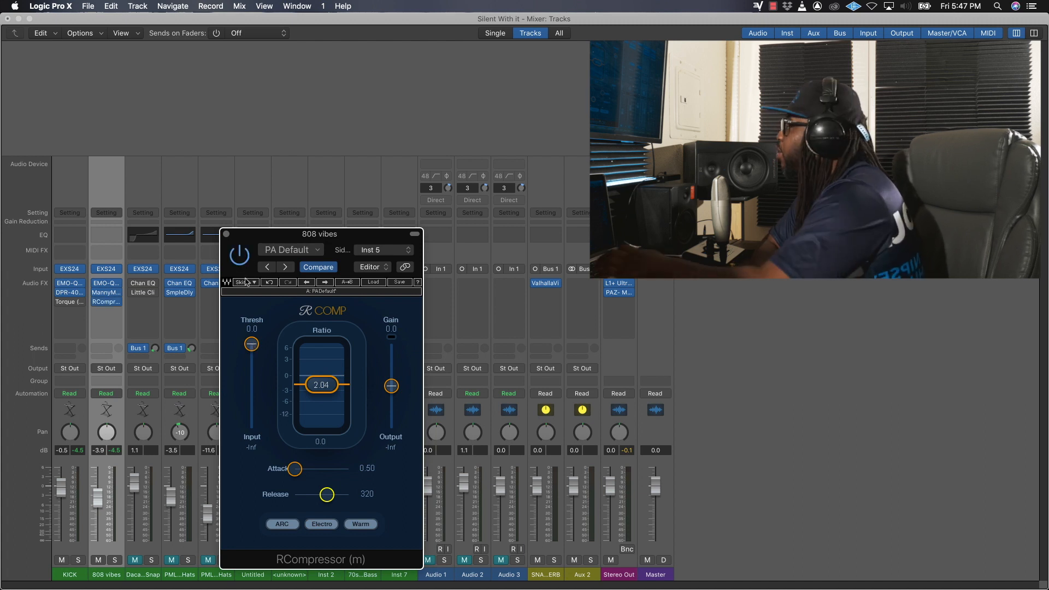
# Step: During playback, lower the RCompressor threshold to -19.3 and raise the KICK fader to 0.8 dB and the 808 vibes fader to -2.3 dB
pyautogui.press('space')
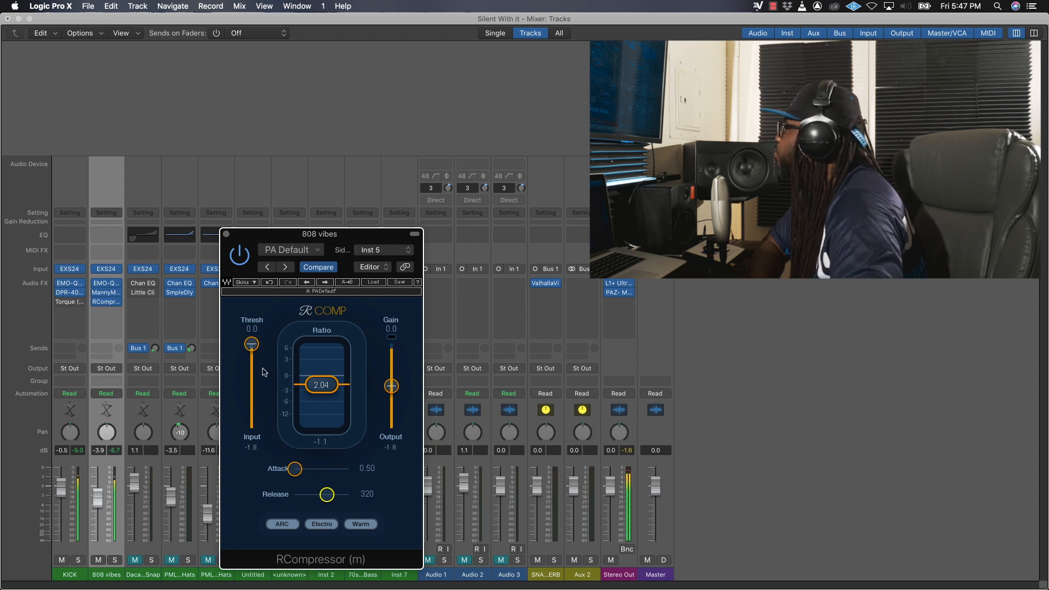
pyautogui.moveTo(254, 348); pyautogui.dragTo(251, 367)
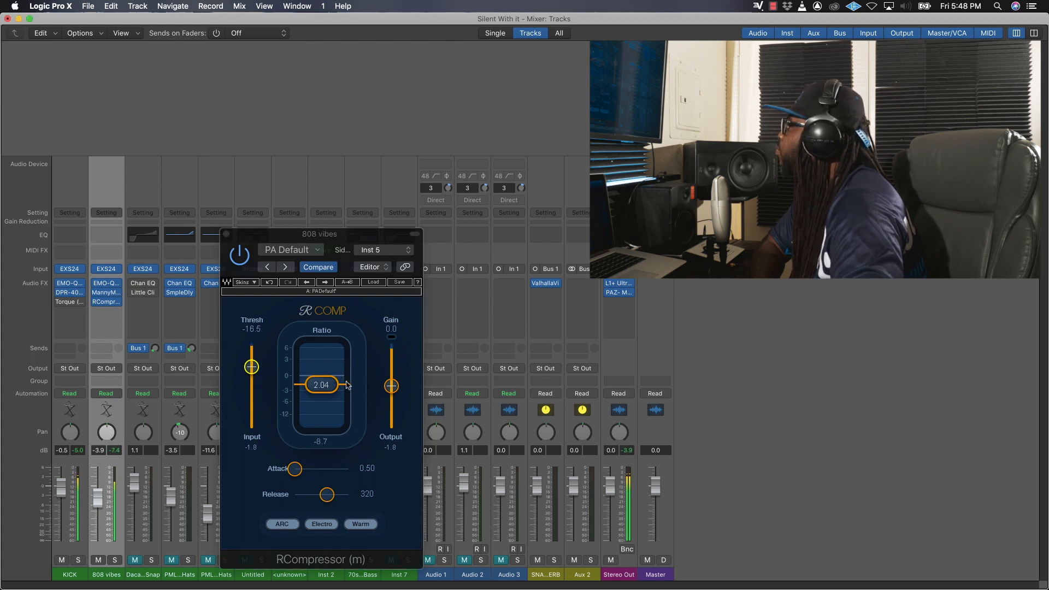
pyautogui.moveTo(252, 367); pyautogui.dragTo(251, 370)
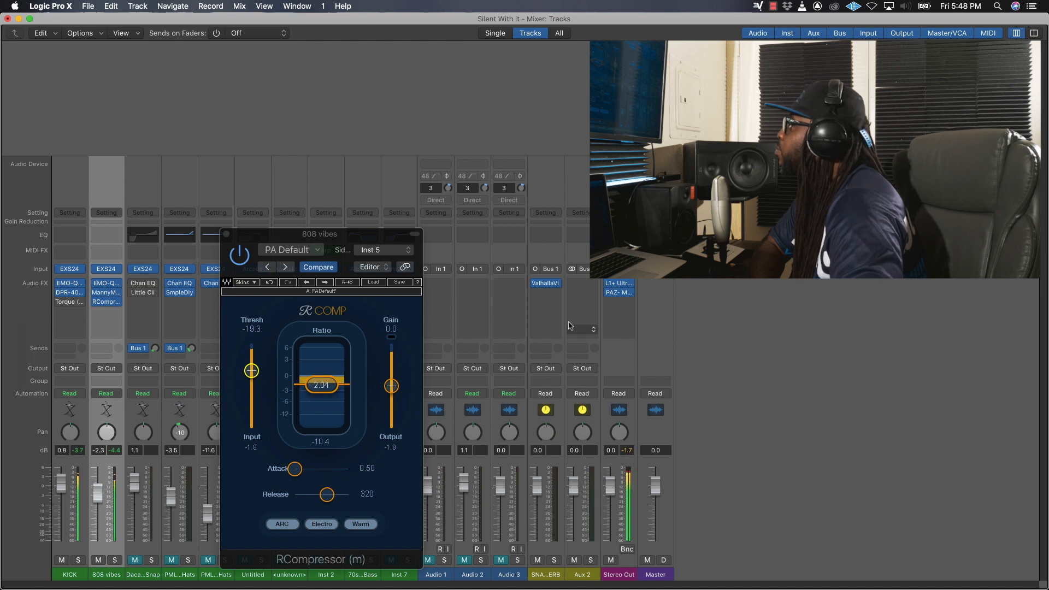
# Step: Reopen the Stereo Out PAZ Meters, reset the KICK fader to 0.0 dB and lower the 808 vibes fader to -3.3 dB
pyautogui.click(620, 293)
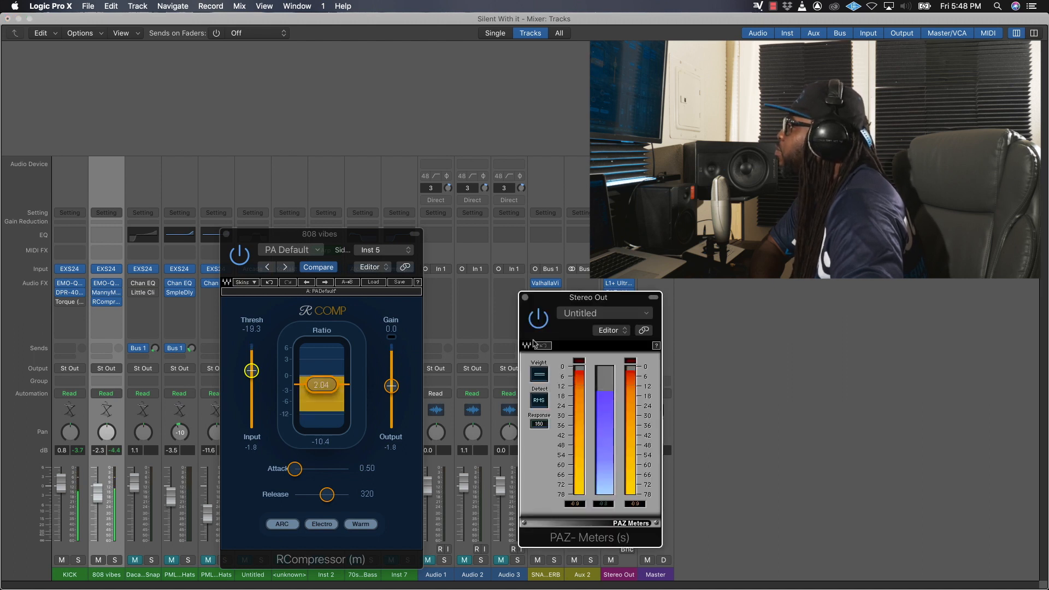
pyautogui.keyDown('alt'); pyautogui.click(61, 489); pyautogui.keyUp('alt')
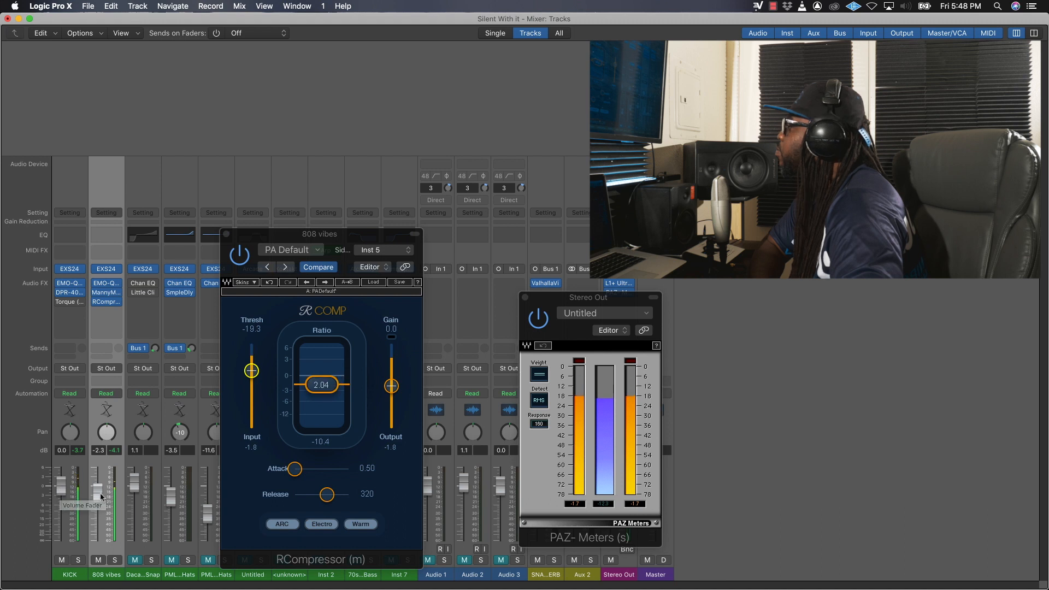
pyautogui.moveTo(101, 497); pyautogui.dragTo(101, 506)
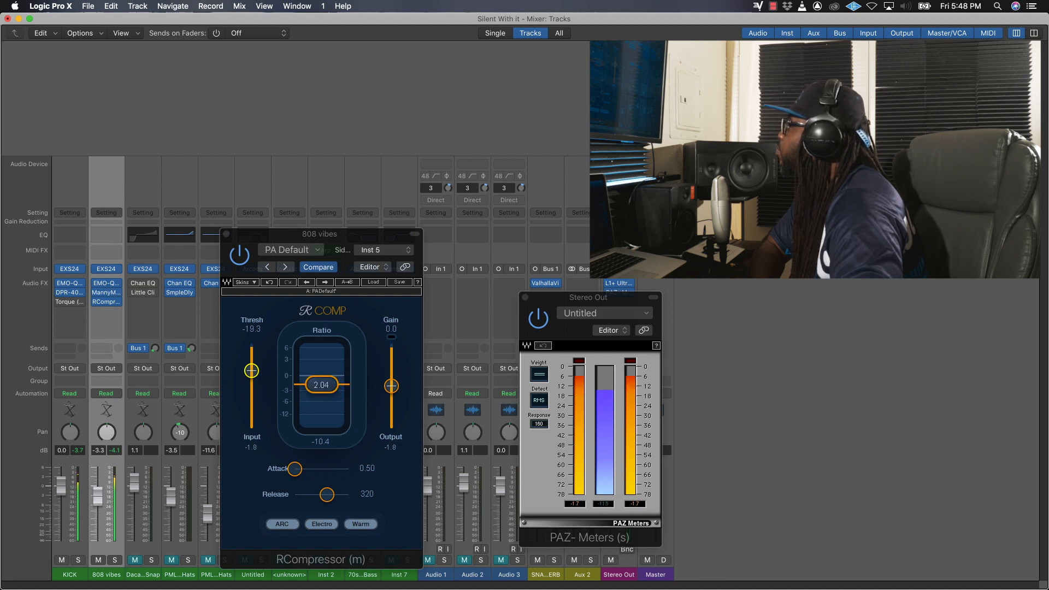
# Step: Set the RCompressor threshold to -20.2, reset the meter readings, lower 808 vibes to -3.7 dB and KICK to -0.8 dB, and stop playback
pyautogui.moveTo(251, 370); pyautogui.dragTo(252, 373)
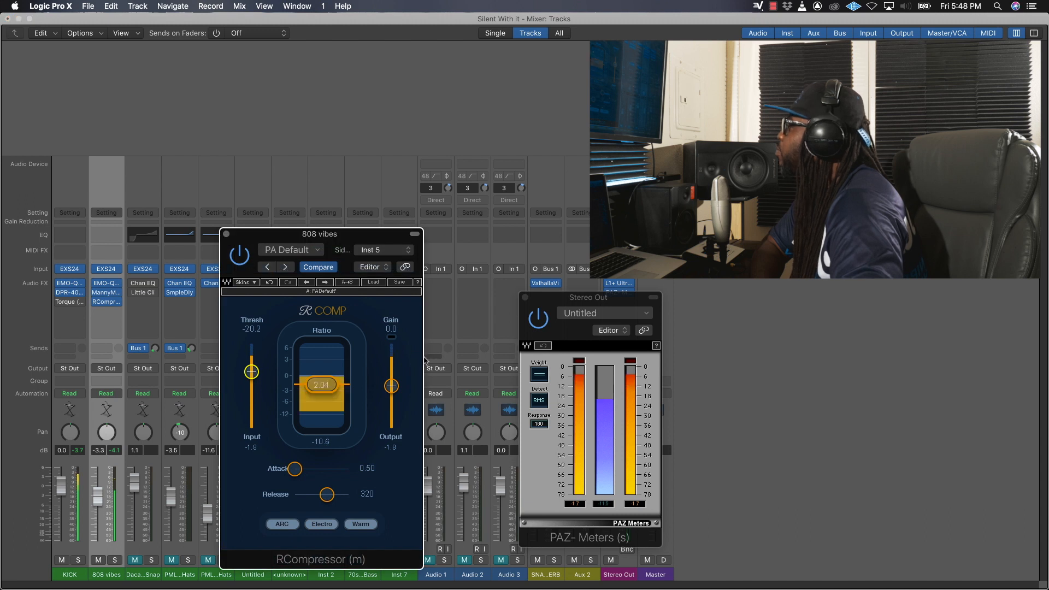
pyautogui.click(604, 505)
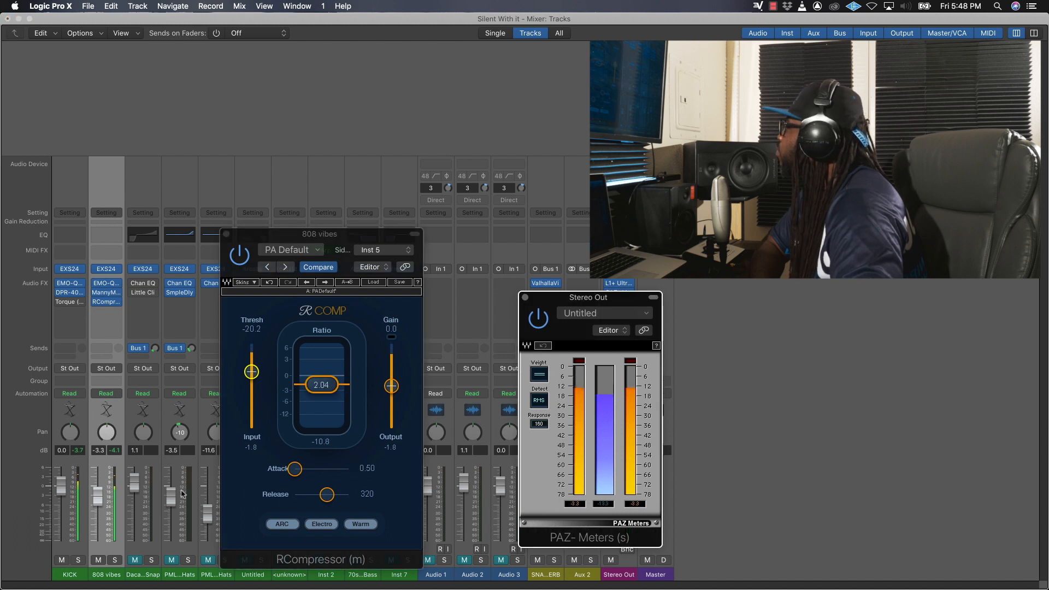
pyautogui.moveTo(97, 498); pyautogui.dragTo(69, 500)
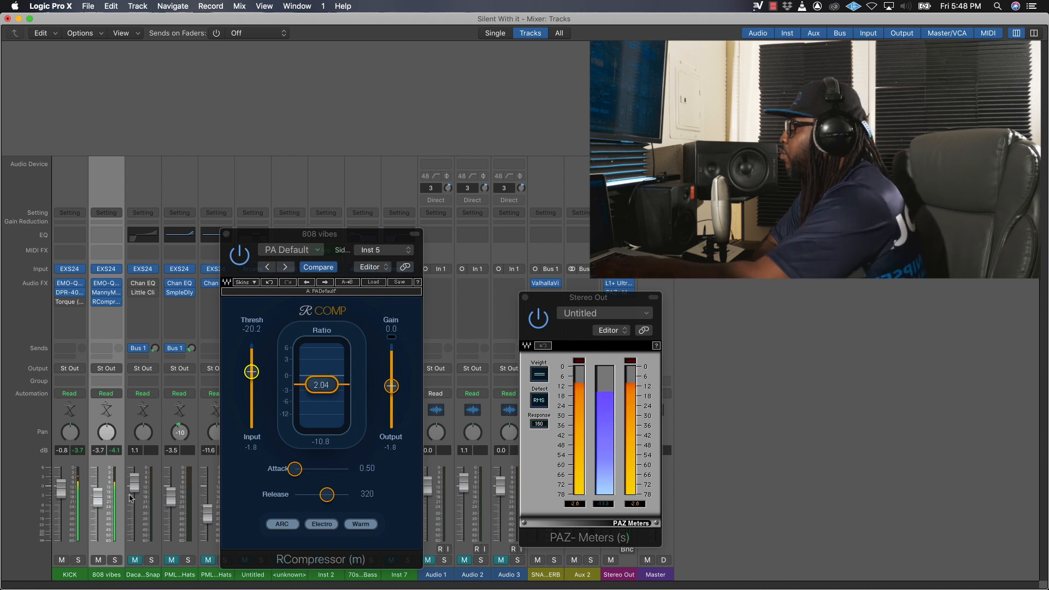
pyautogui.press('space')
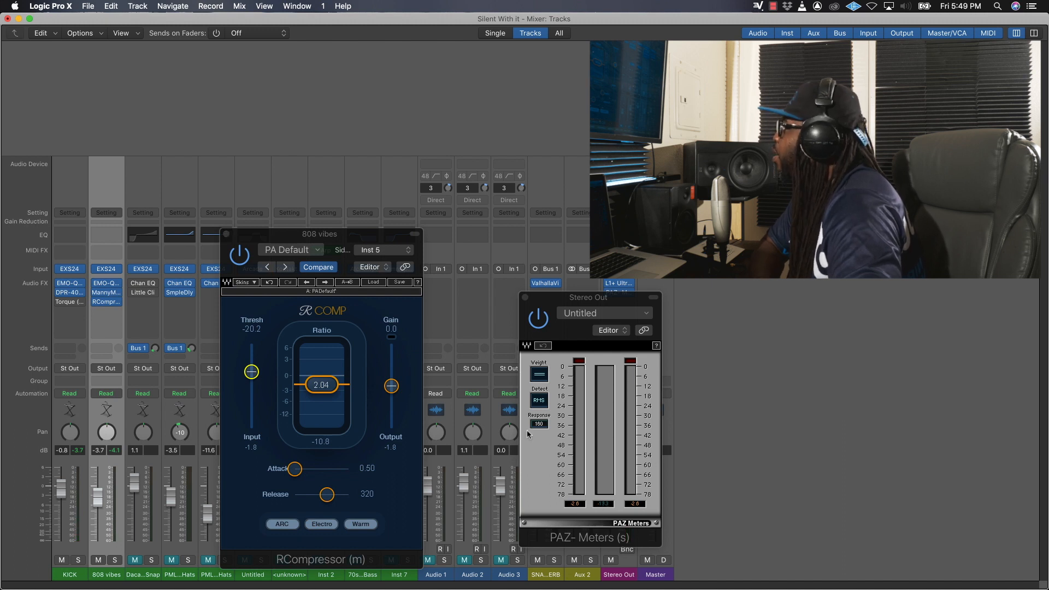
# Step: Close the RCompressor, start playback, unmute the Untitled Arcade track and switch on its Chan EQ, ScanVib, CLA Effects and Echo inserts
pyautogui.click(227, 235)
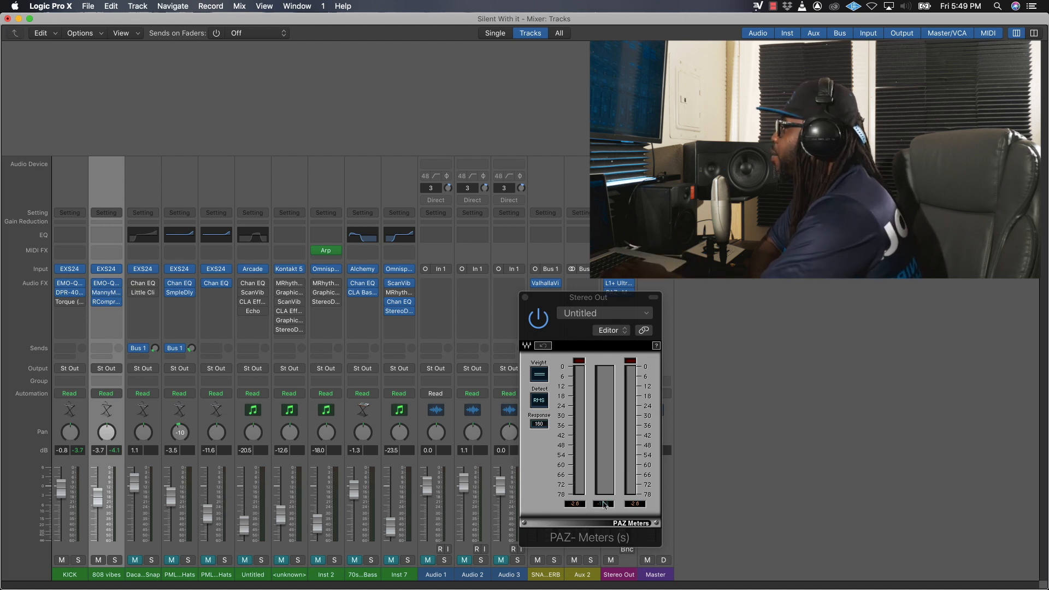
pyautogui.press('space')
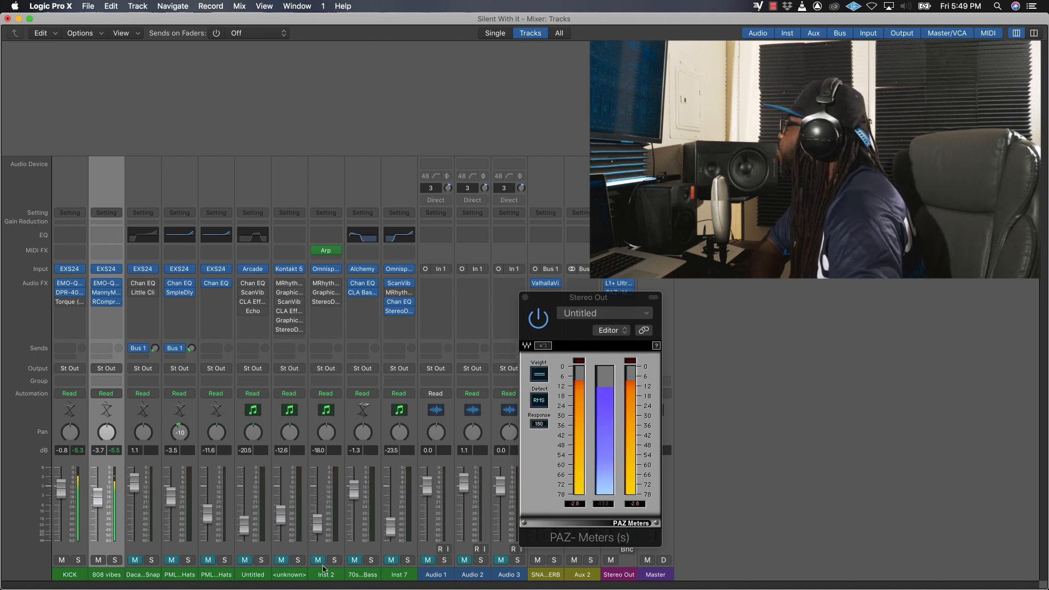
pyautogui.click(245, 560)
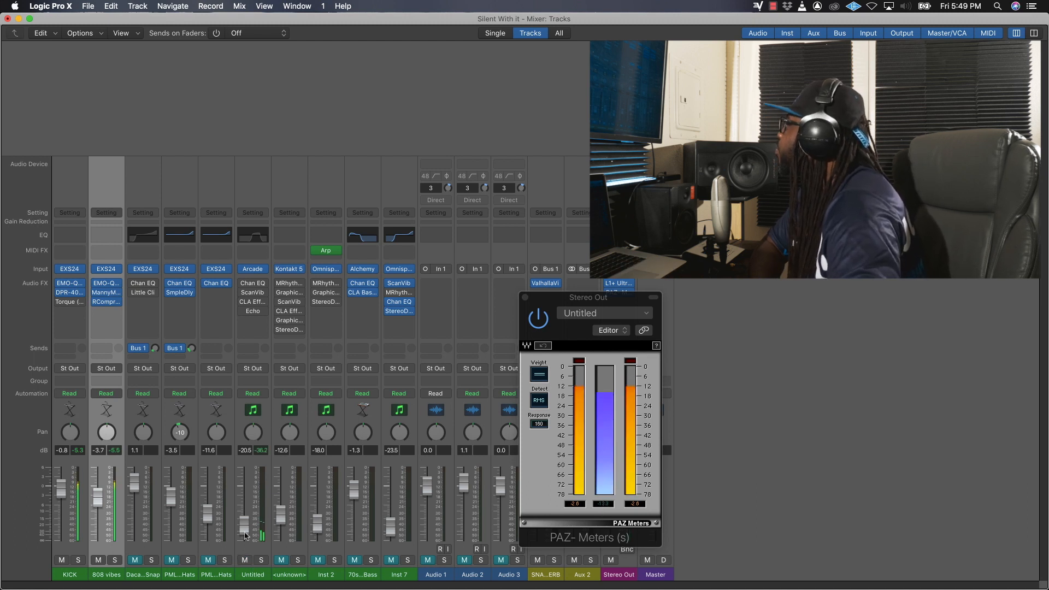
pyautogui.moveTo(244, 283); pyautogui.dragTo(241, 320)
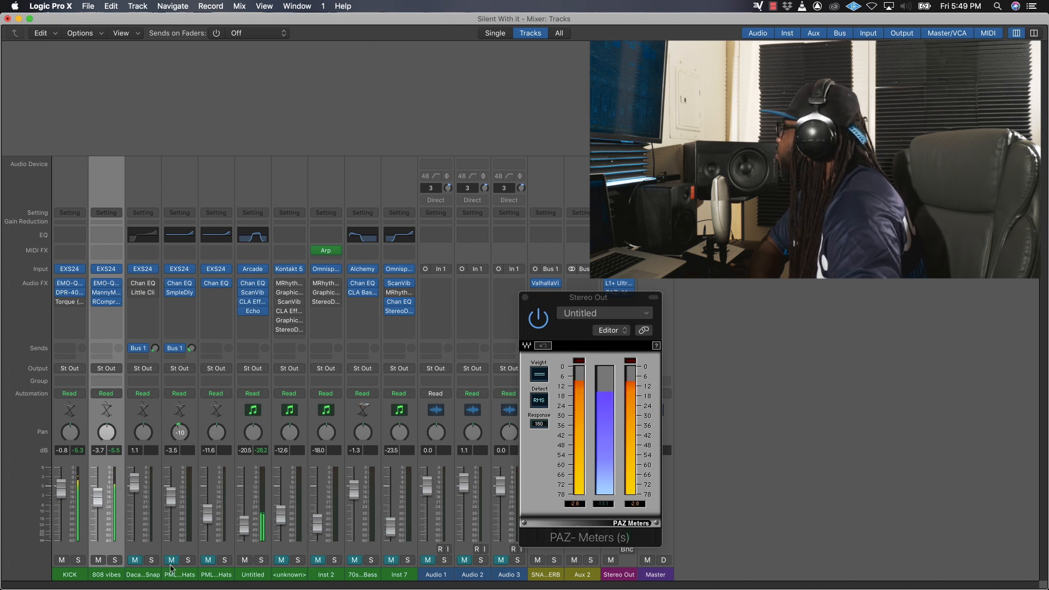
# Step: Unmute the Snap track to hear it with the kick and 808, and mute the Untitled and Snap tracks again
pyautogui.click(131, 563)
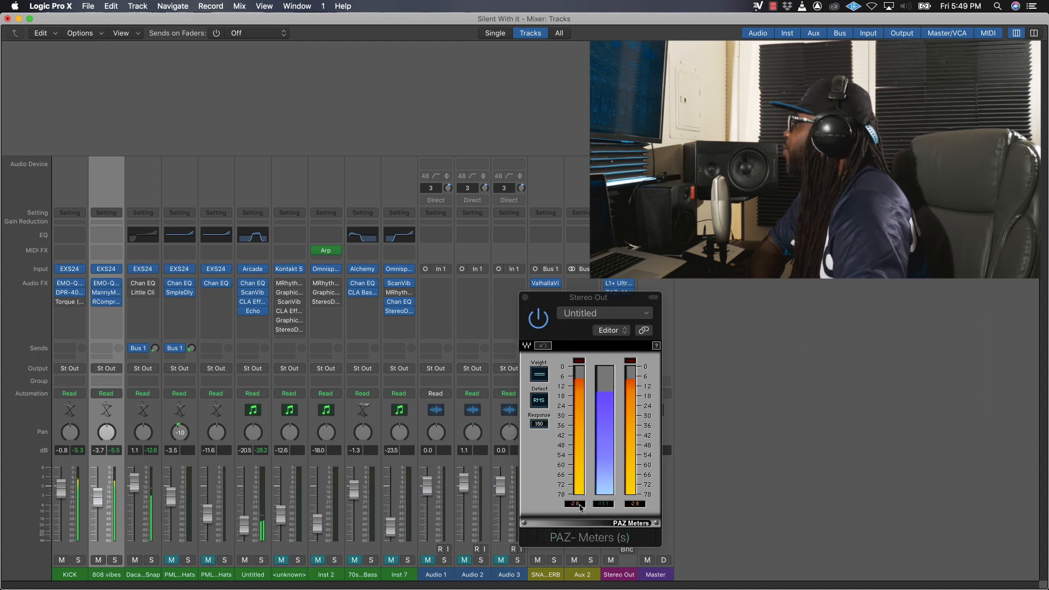
pyautogui.click(244, 561)
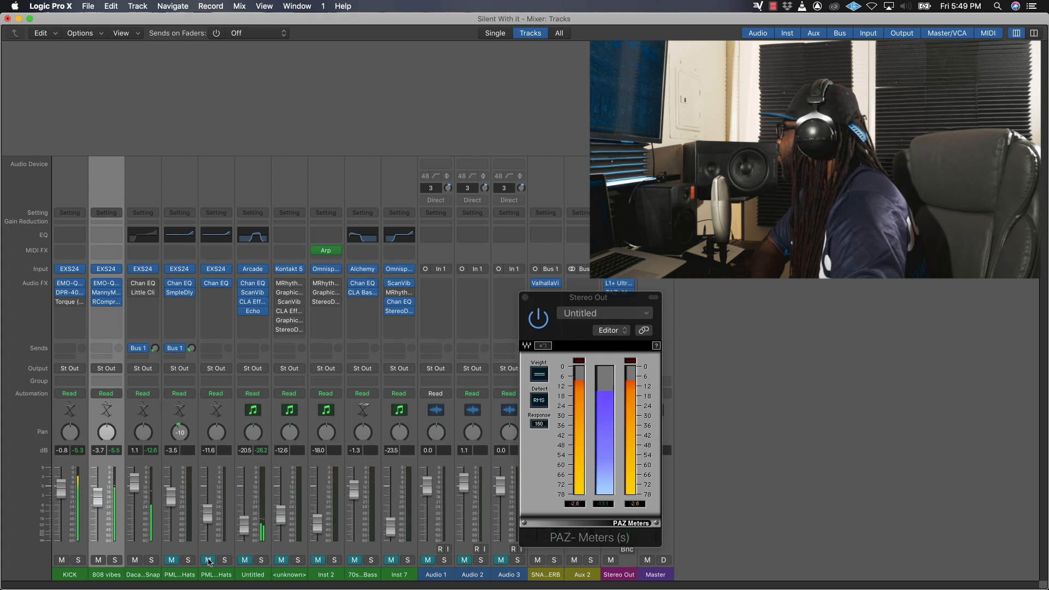
pyautogui.click(135, 560)
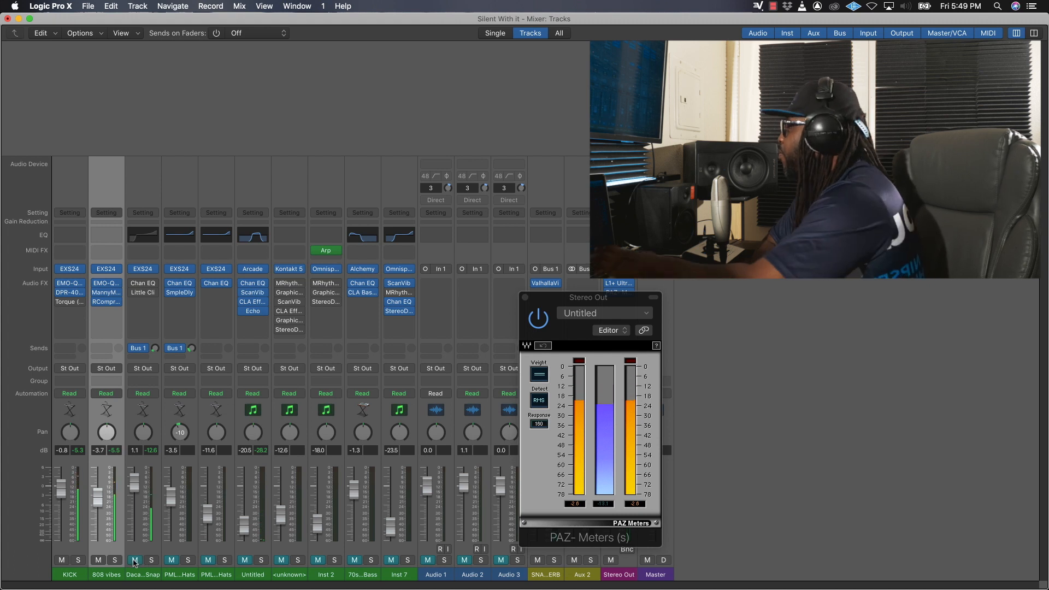